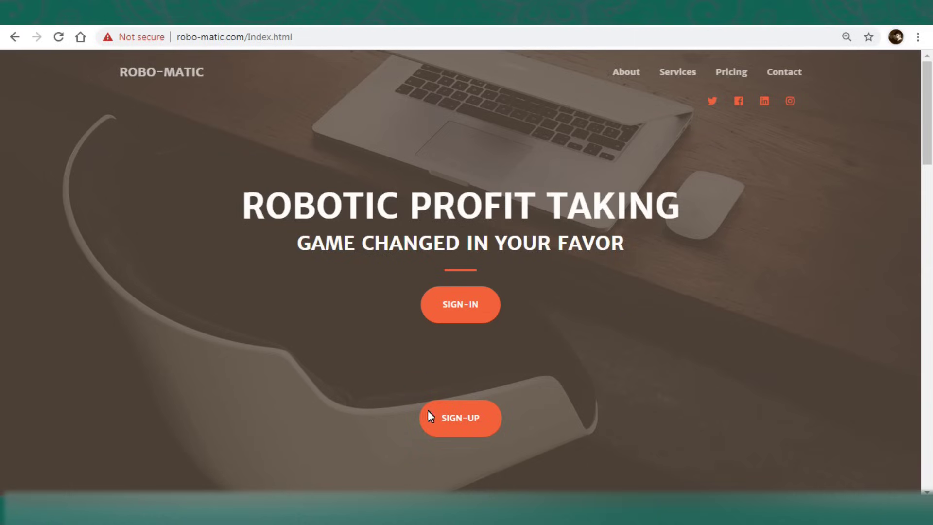
Fill in the sign-up form with full name, e-mail address, mobile number and YouTube as source, and return to the home page without registering.
left_click(453, 420)
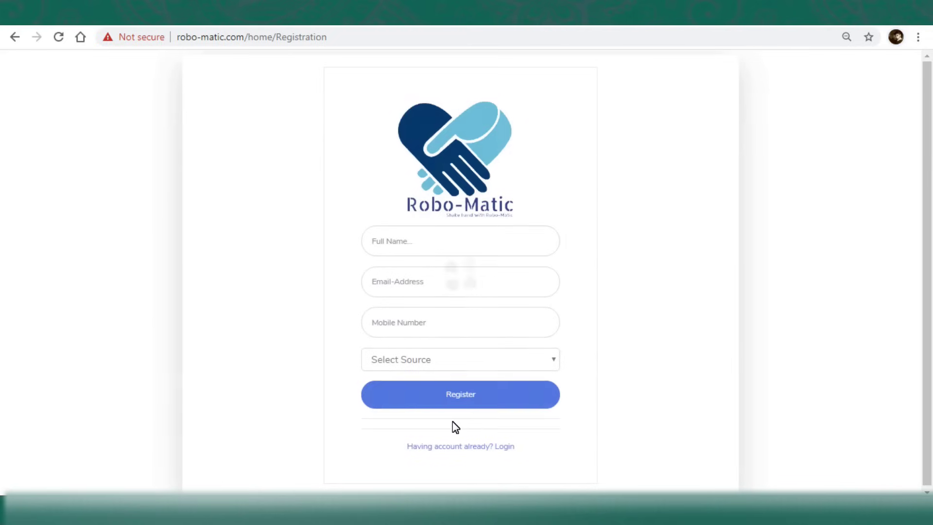
left_click(427, 245)
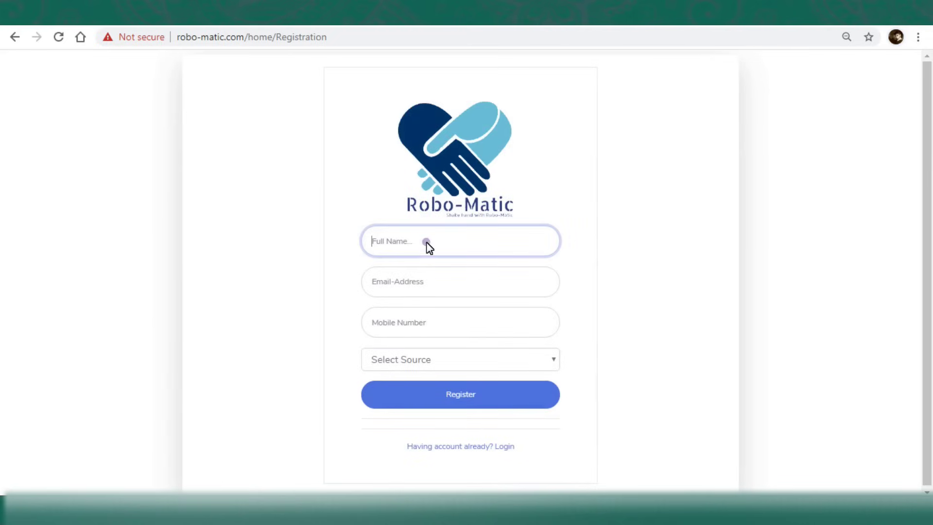
type("pawan")
left_click(425, 288)
type("sjkhasjhd")
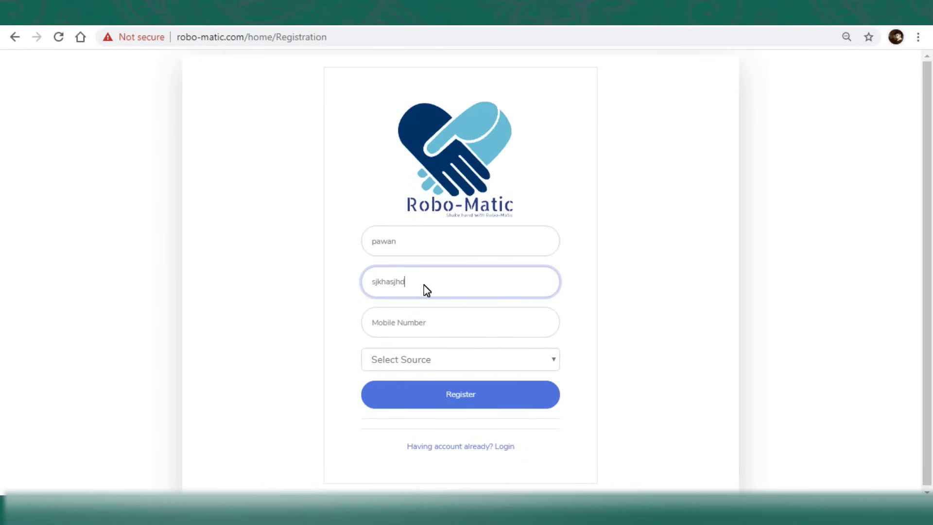
left_click(430, 332)
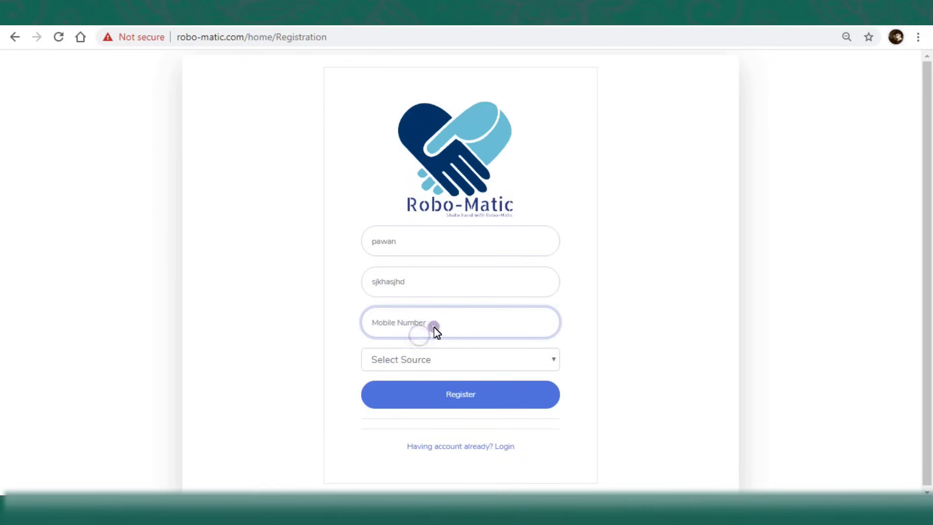
type("9878799")
left_click(428, 361)
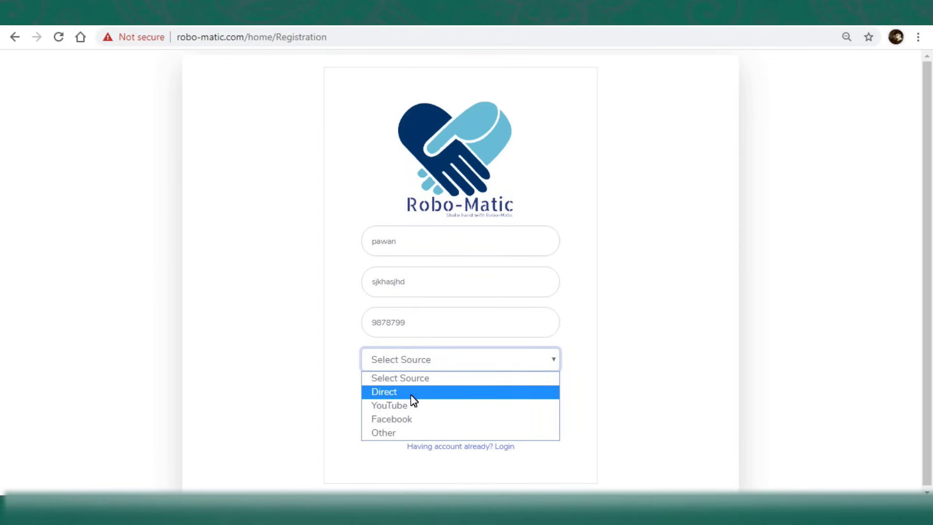
left_click(450, 406)
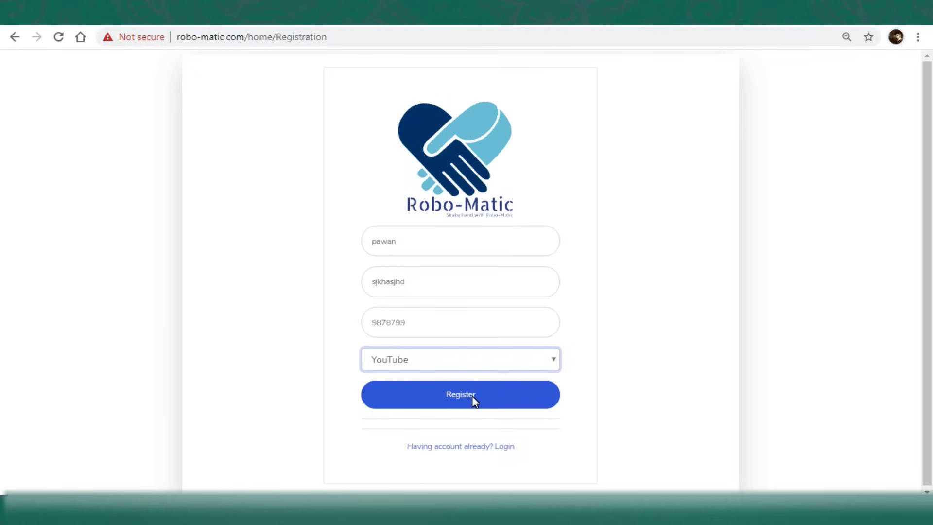
left_click_drag(418, 286, 358, 290)
left_click(423, 286)
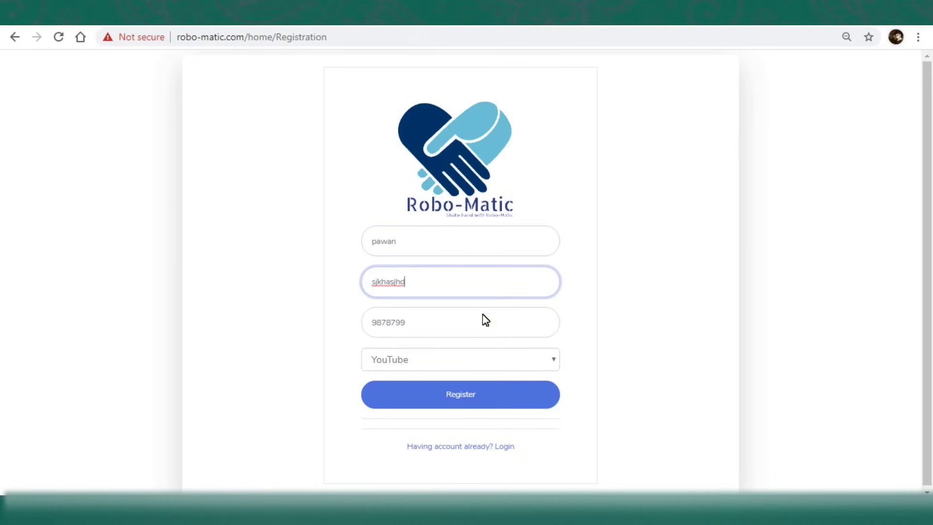
left_click(14, 36)
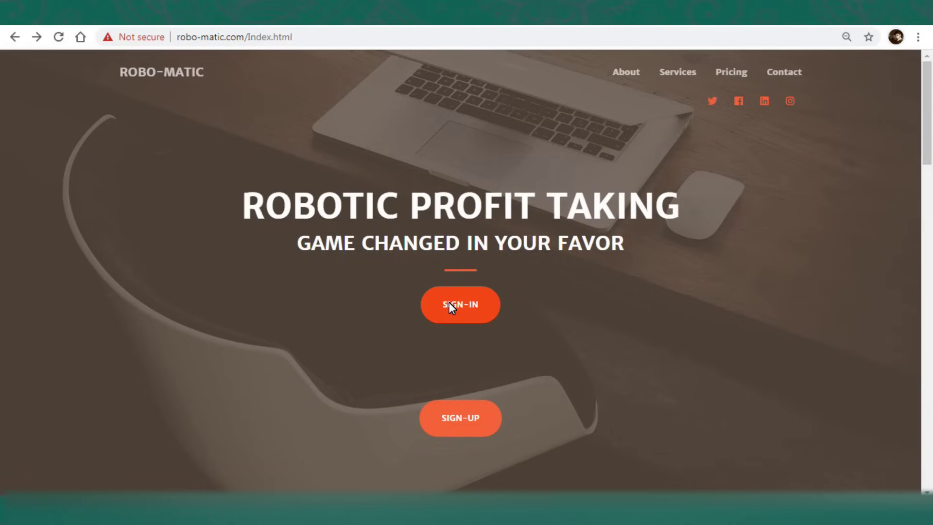
Sign in to the Robo-Matic site with the account's user name and password.
left_click(451, 306)
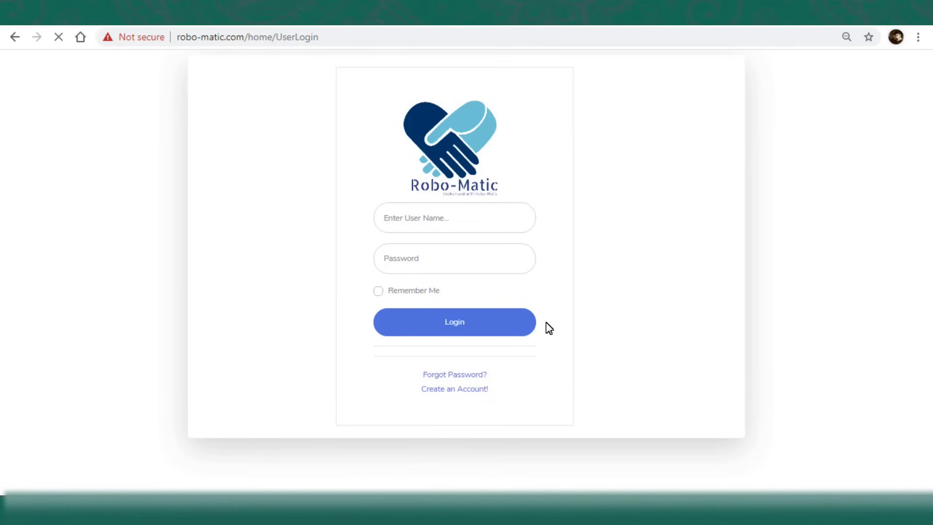
left_click(433, 216)
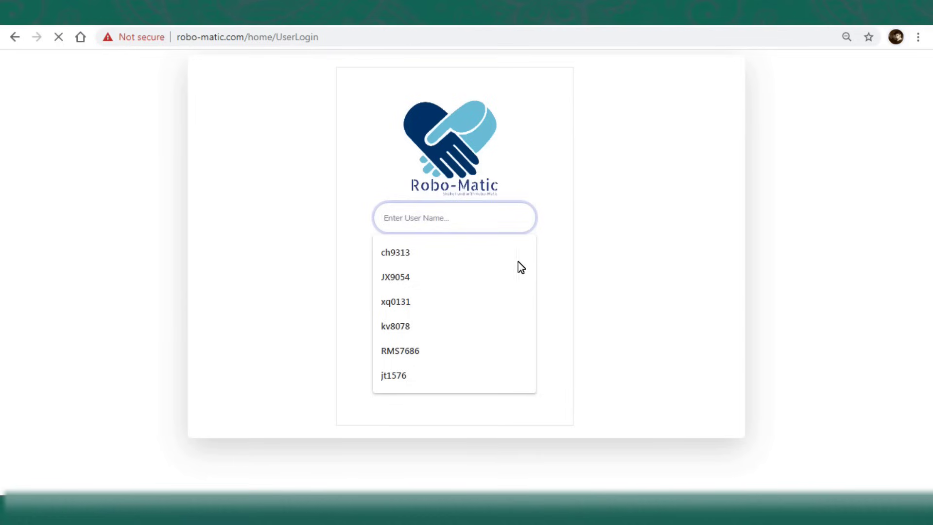
left_click(576, 269)
left_click(469, 263)
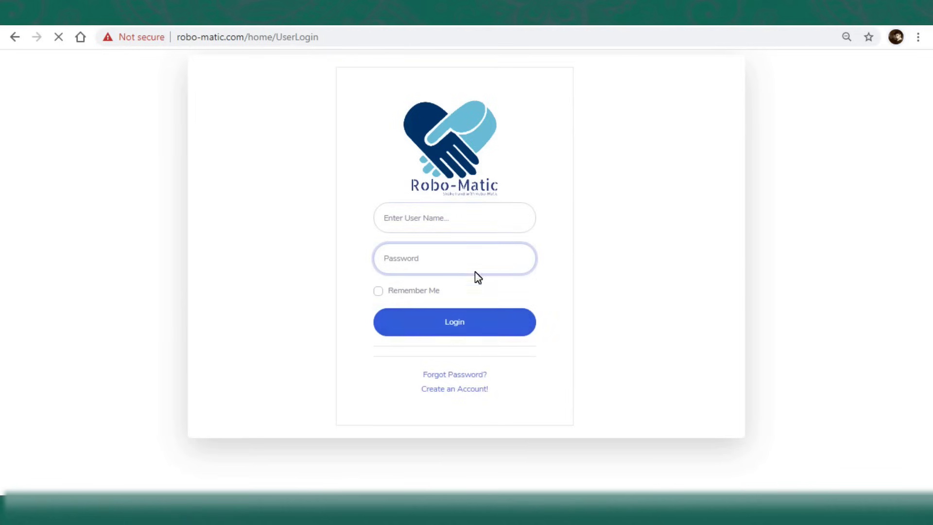
left_click(457, 225)
type("ch9313")
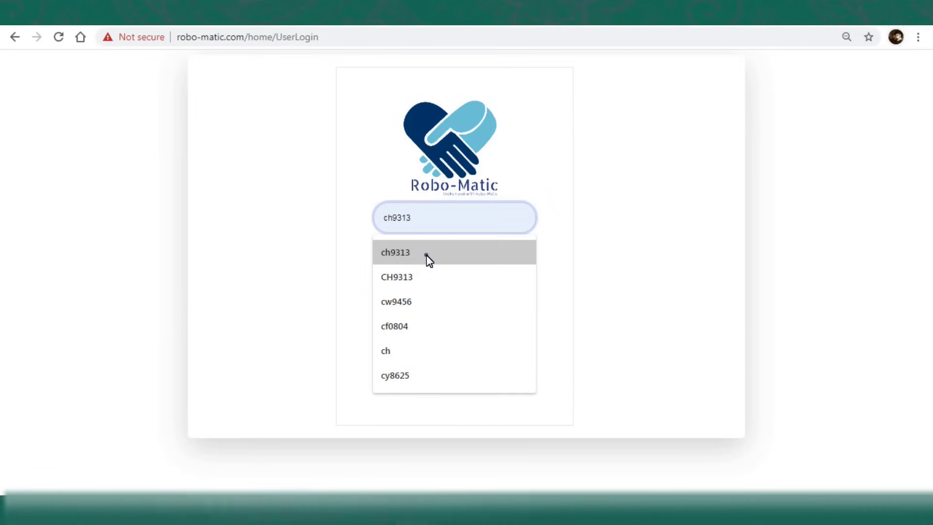
left_click(425, 253)
left_click(421, 259)
type("•••••••••")
key("Return")
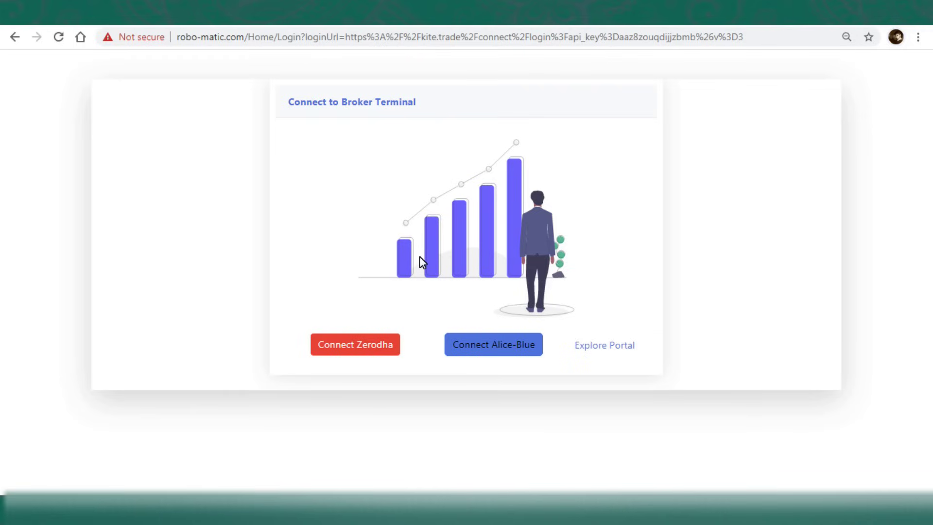
Enter the portal without connecting a broker and open the page for creating a back-test.
left_click(591, 348)
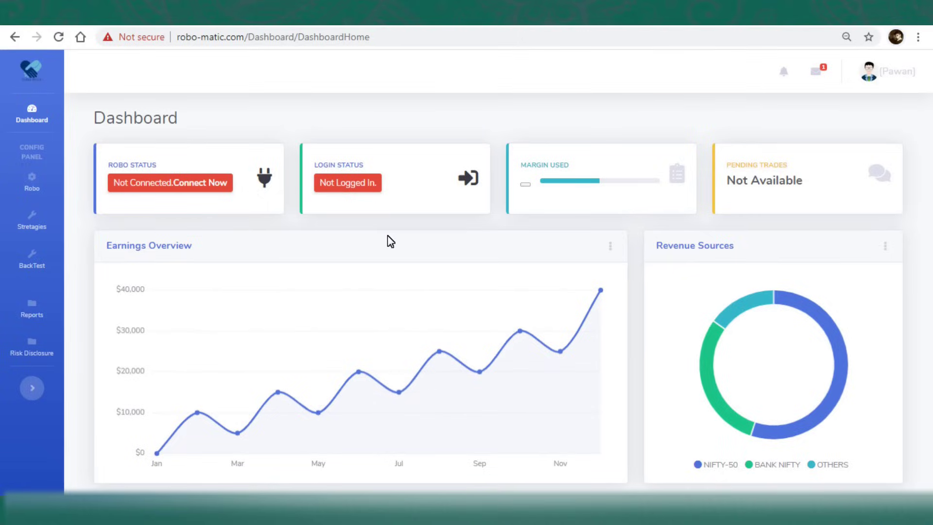
left_click(33, 252)
left_click(127, 256)
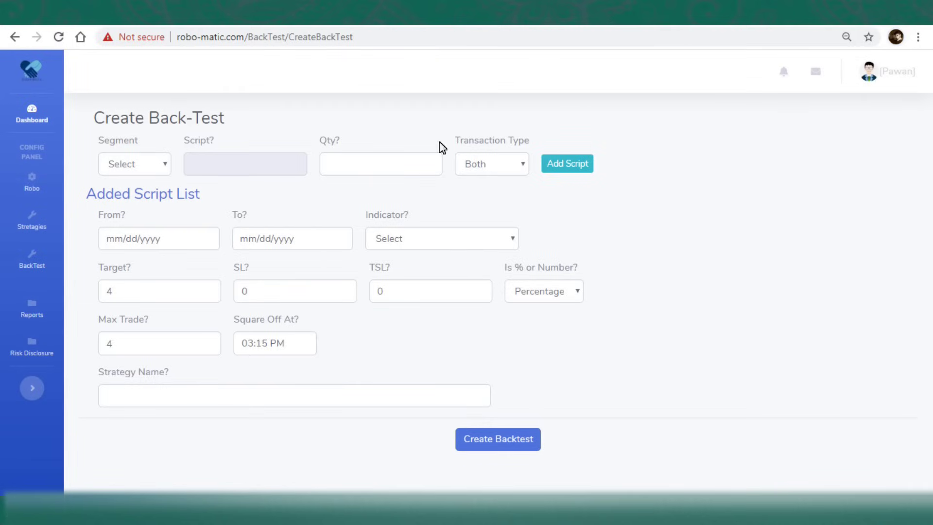
Add the NSE script STATE BANK OF INDIA with quantity 2000 to the back-test's script list.
left_click(159, 168)
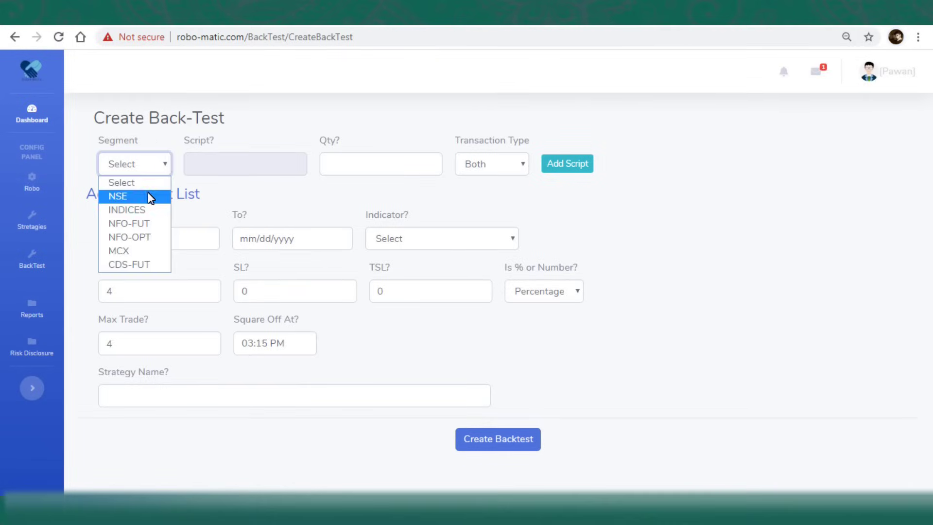
left_click(146, 195)
left_click(276, 168)
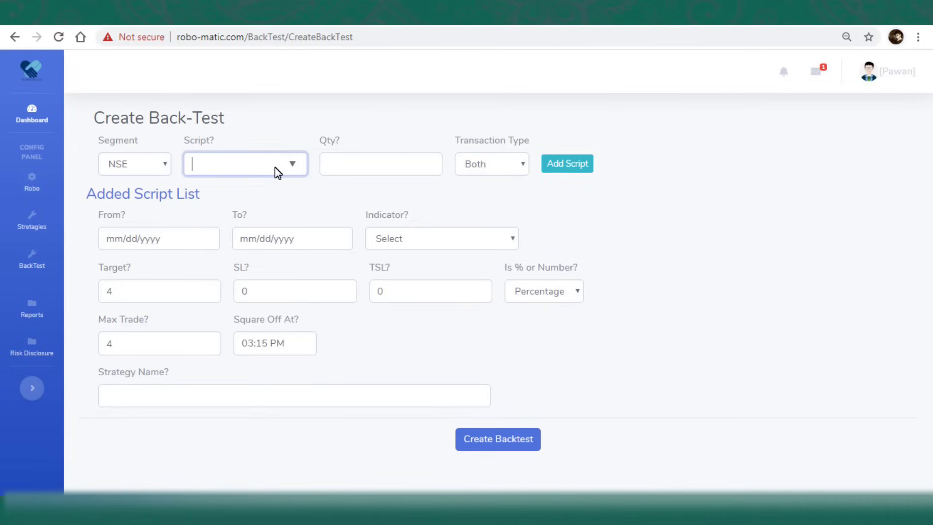
type("state")
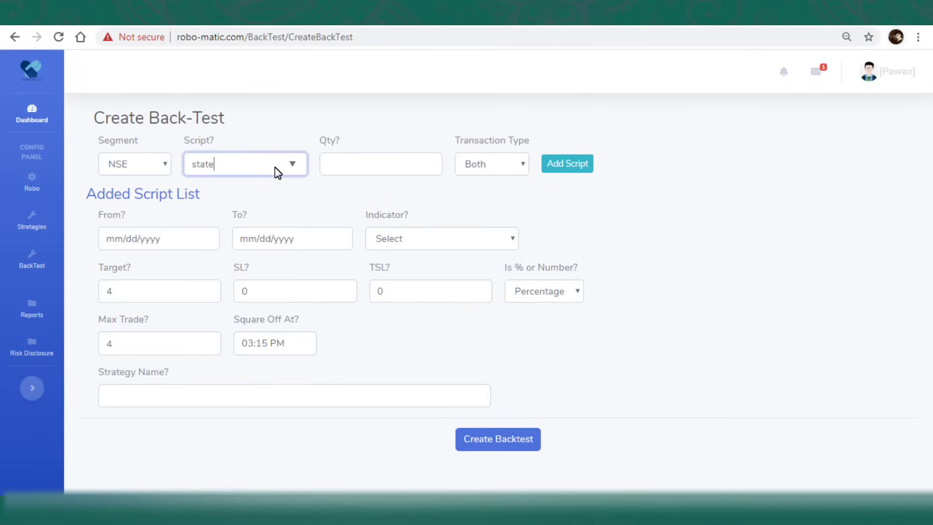
type(" ba")
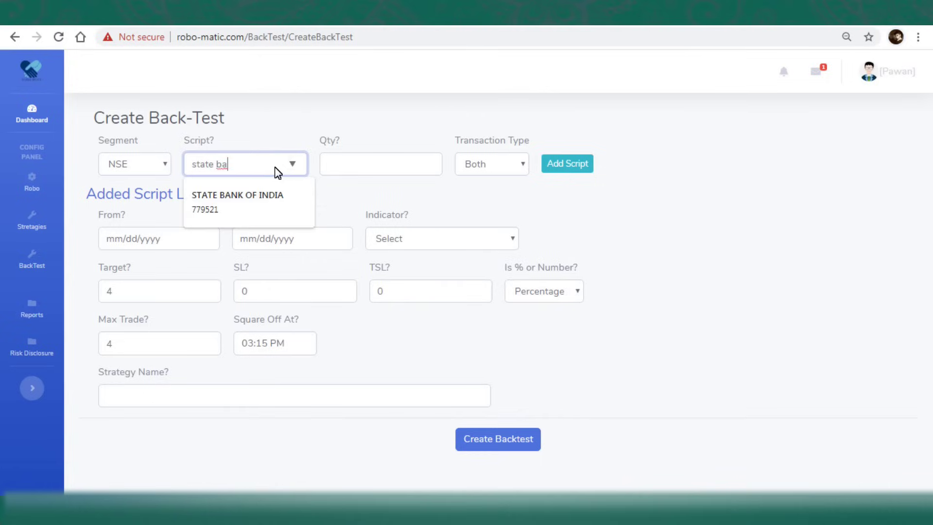
left_click(267, 194)
left_click(354, 166)
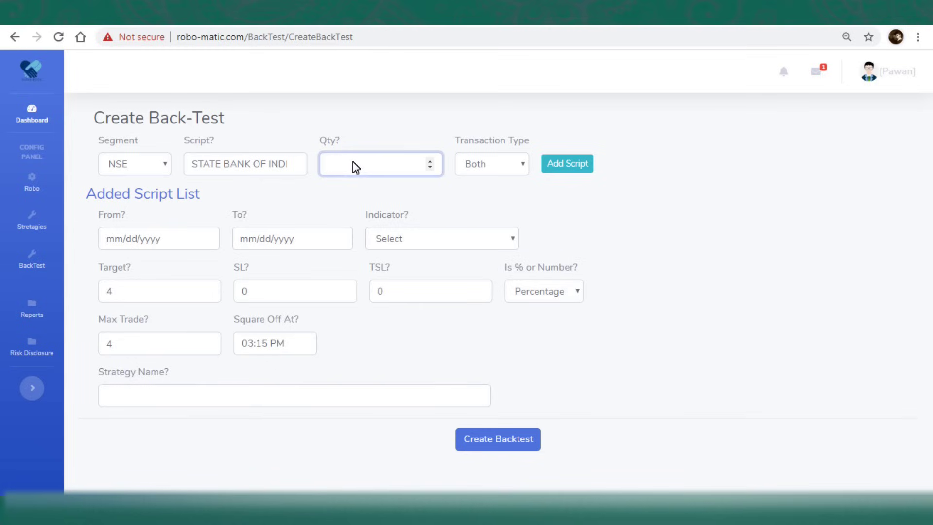
type("2000")
left_click(558, 163)
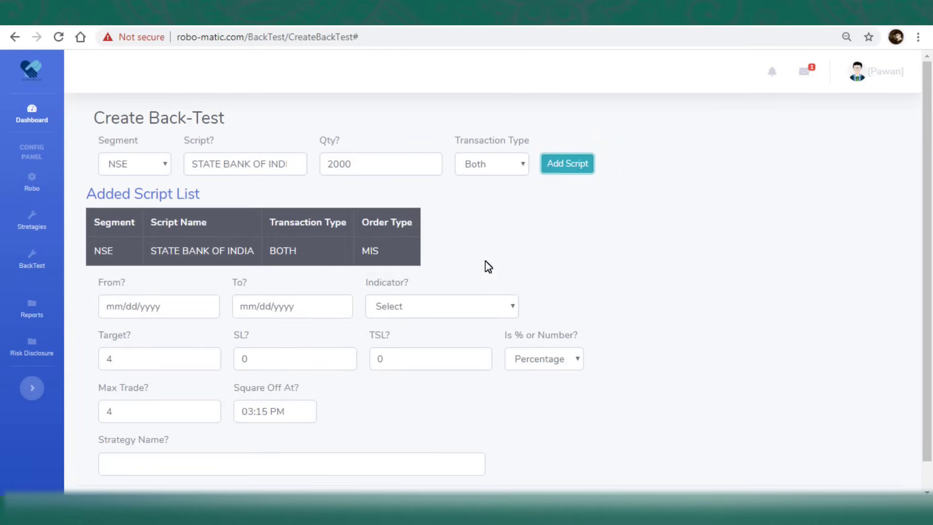
Set the back-test period from 02/01/2020 to 03/15/2020 and choose TRBO as the indicator.
left_click(205, 306)
left_click(210, 335)
left_click(241, 369)
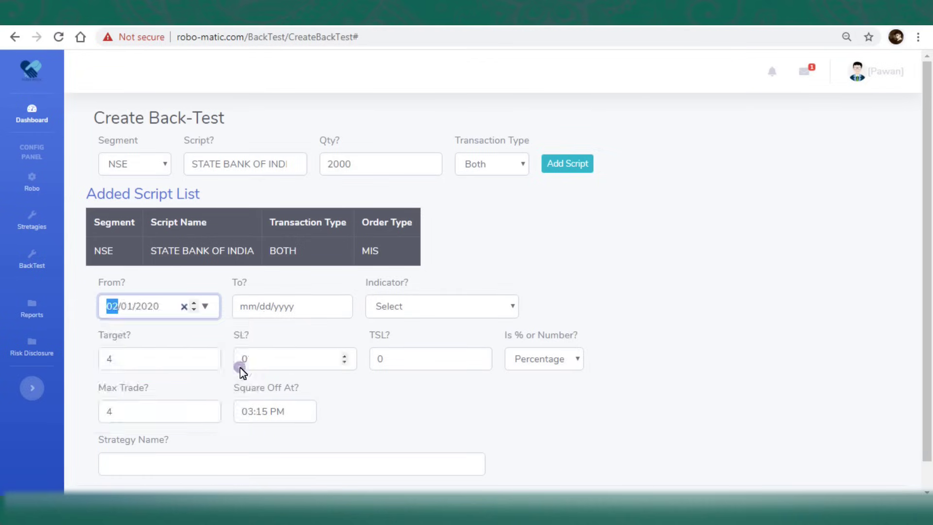
left_click(339, 306)
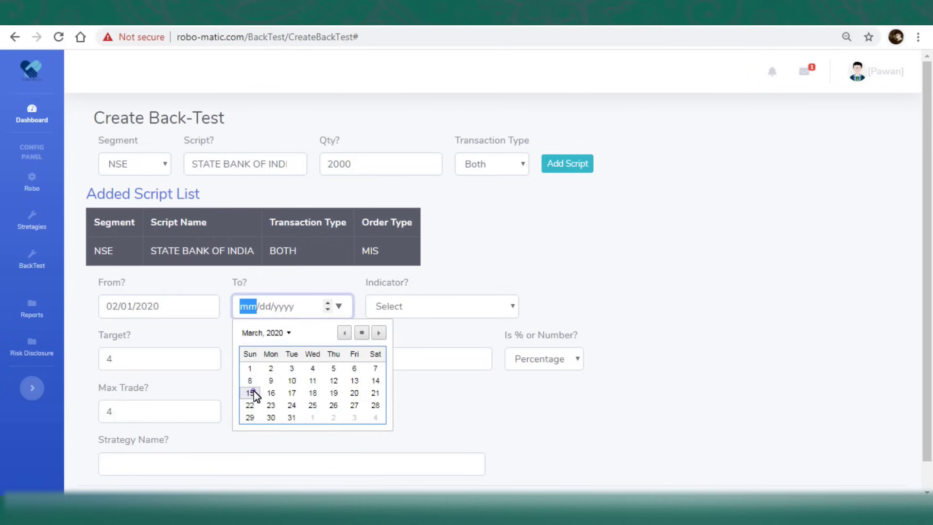
left_click(253, 391)
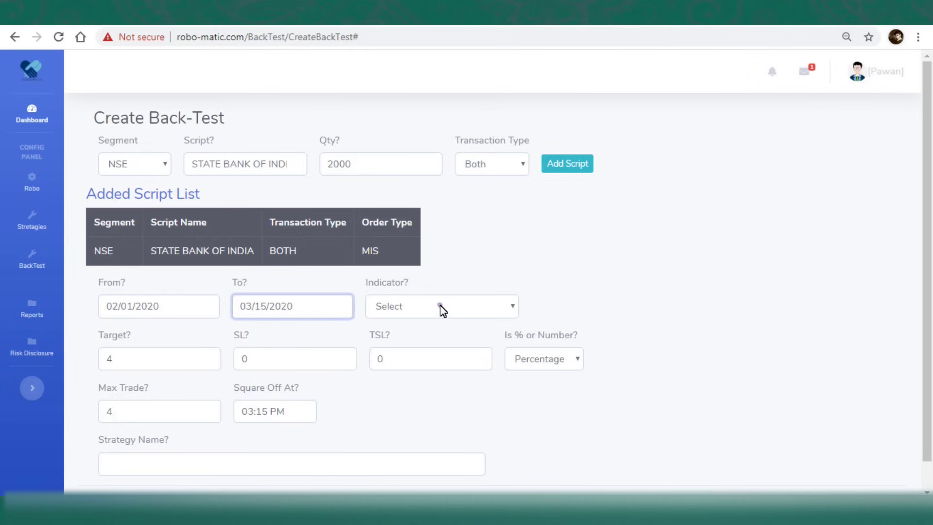
left_click(442, 309)
left_click(384, 122)
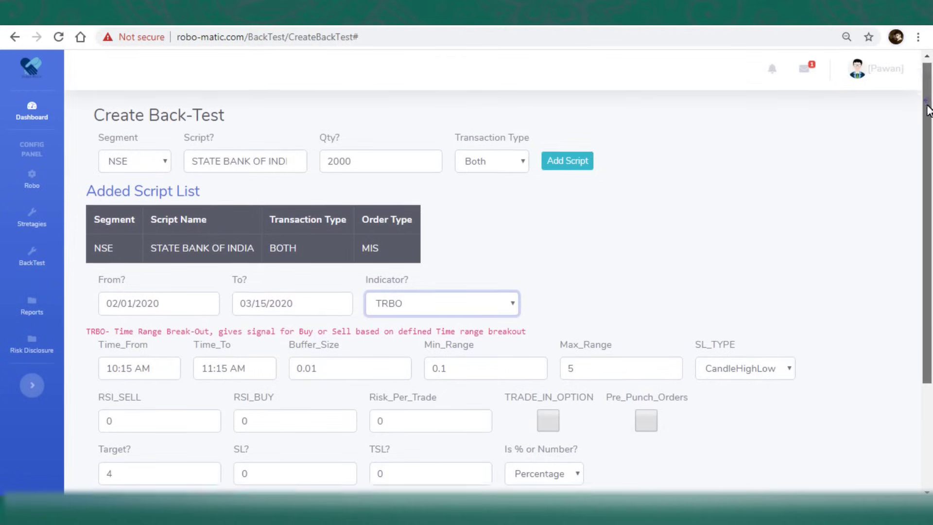
Review the TRBO indicator's parameters, in particular the Risk_Per_Trade and Max Trade settings.
scroll(928, 111, "down", 2)
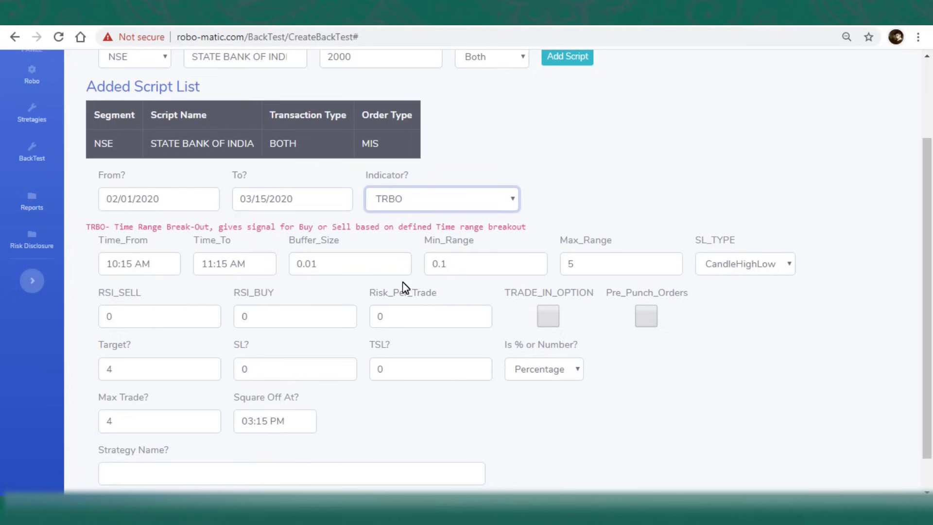
left_click_drag(369, 292, 446, 294)
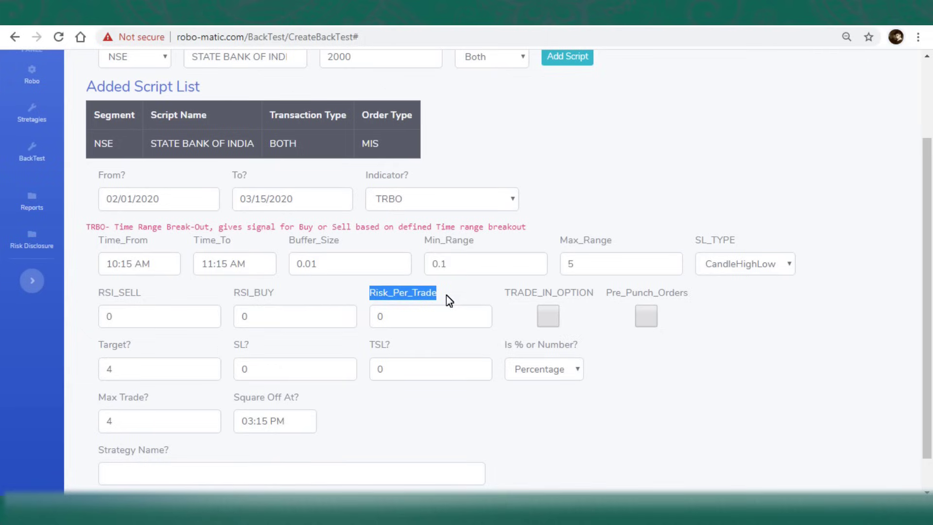
left_click(444, 294)
left_click_drag(362, 296, 459, 302)
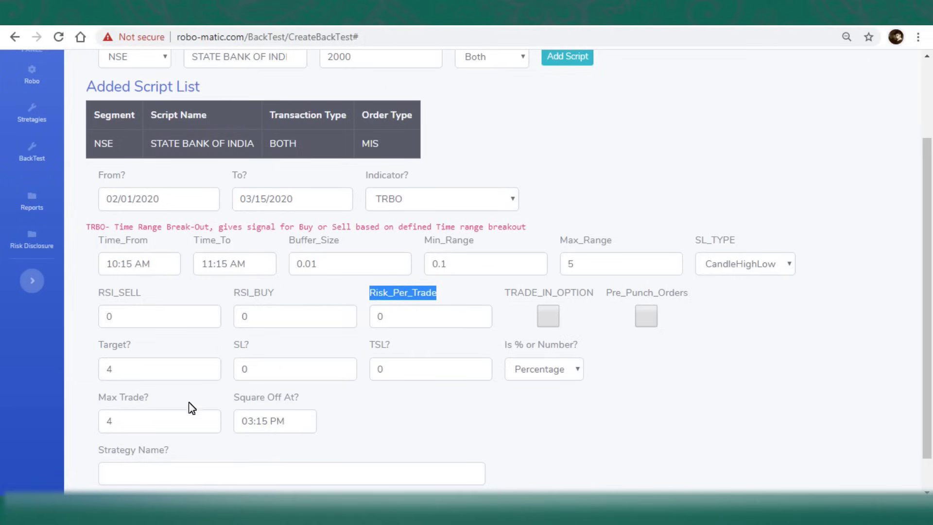
left_click(118, 422)
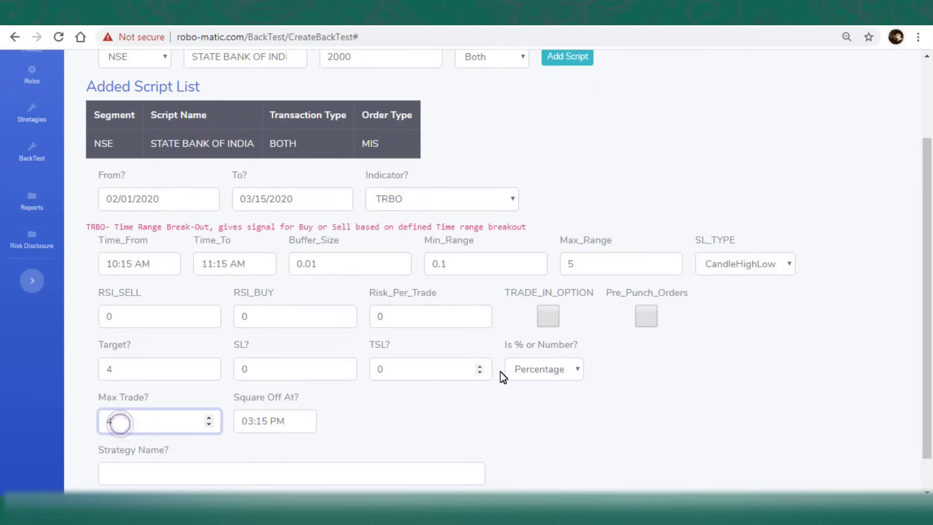
left_click(481, 408)
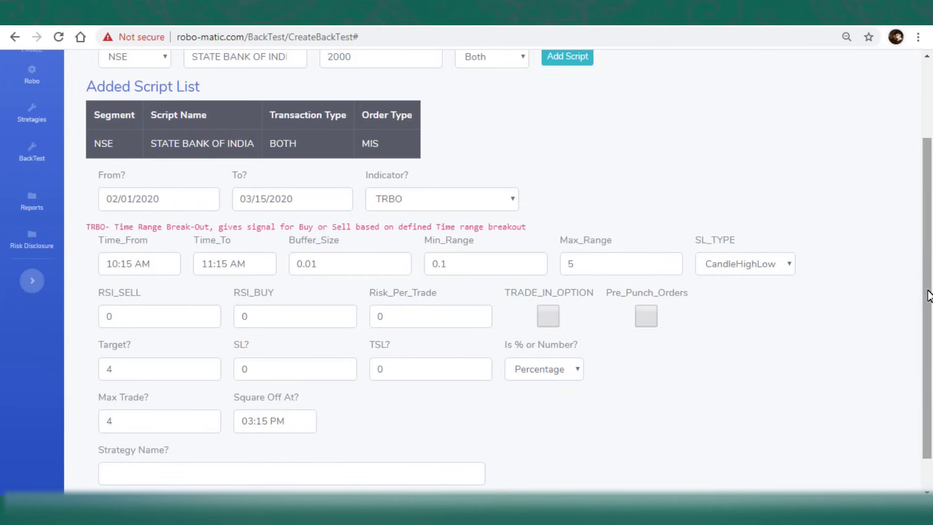
Create the backtest with the current TRBO parameters and show its result summary below the form.
left_click_drag(926, 251, 923, 304)
left_click(463, 477)
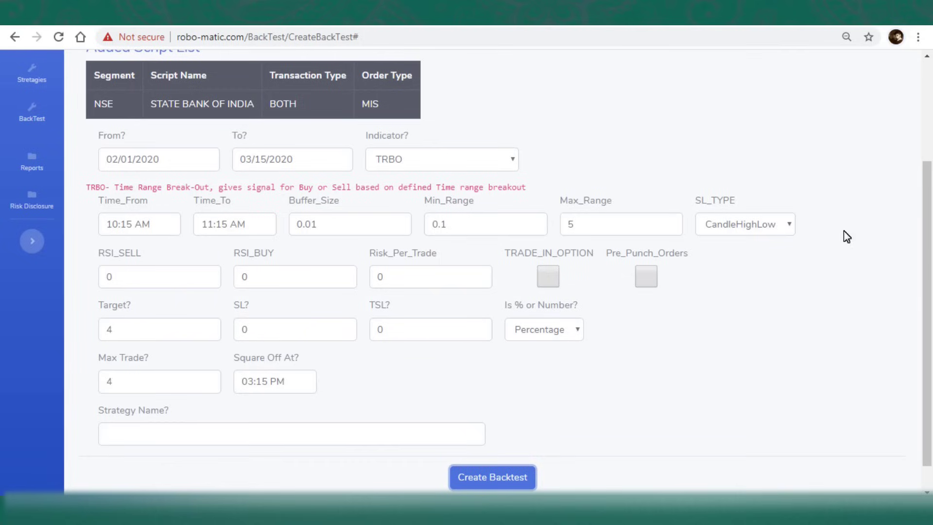
left_click_drag(927, 195, 931, 265)
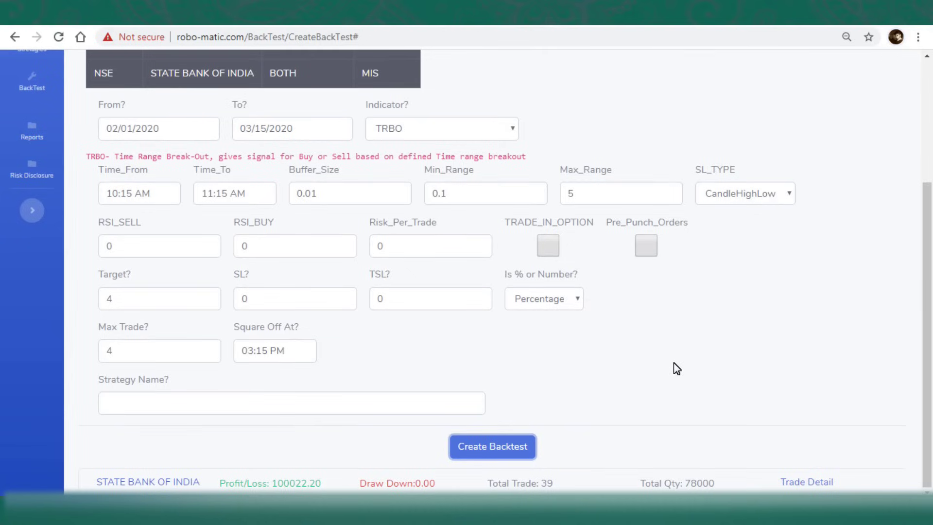
Set Risk_Per_Trade to 1000 in the TRBO parameters.
left_click(397, 251)
key("BackSpace")
type("1000")
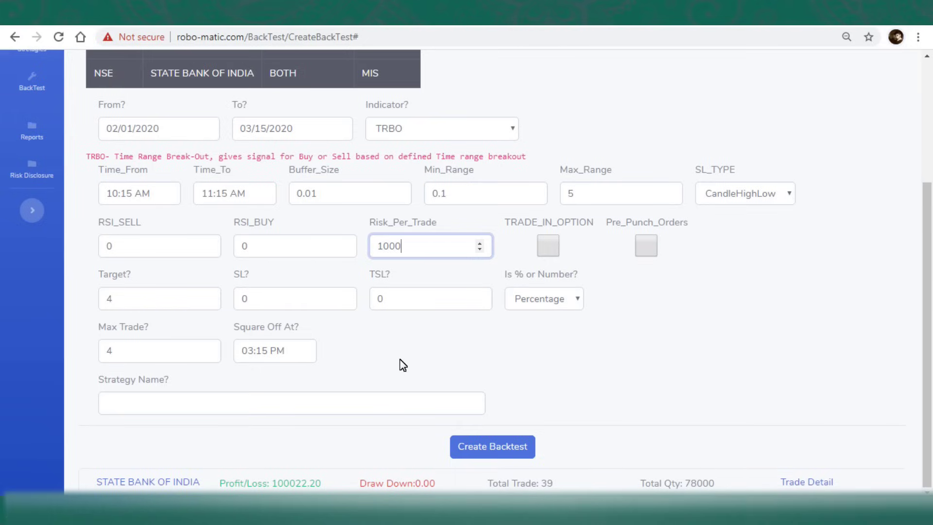
Expand the STATE BANK OF INDIA backtest result and examine its list of individual trades.
left_click(146, 482)
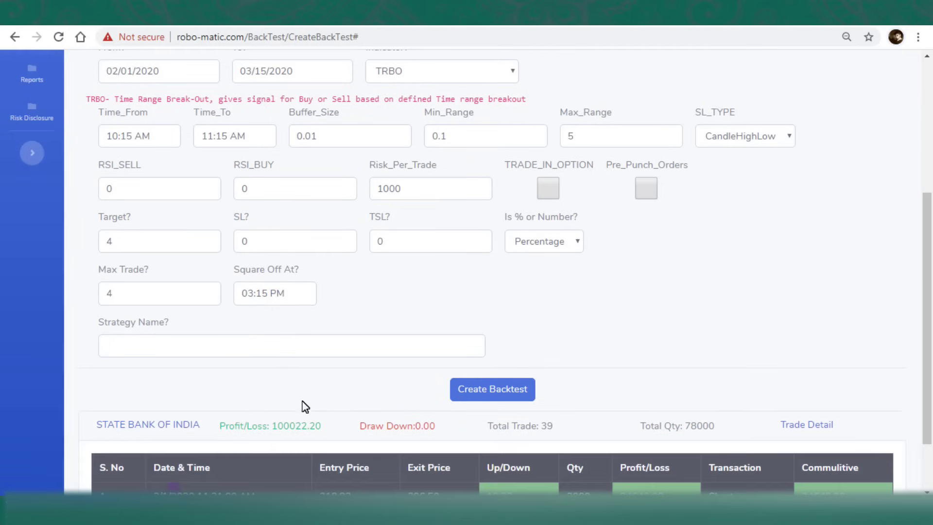
left_click_drag(926, 160, 927, 248)
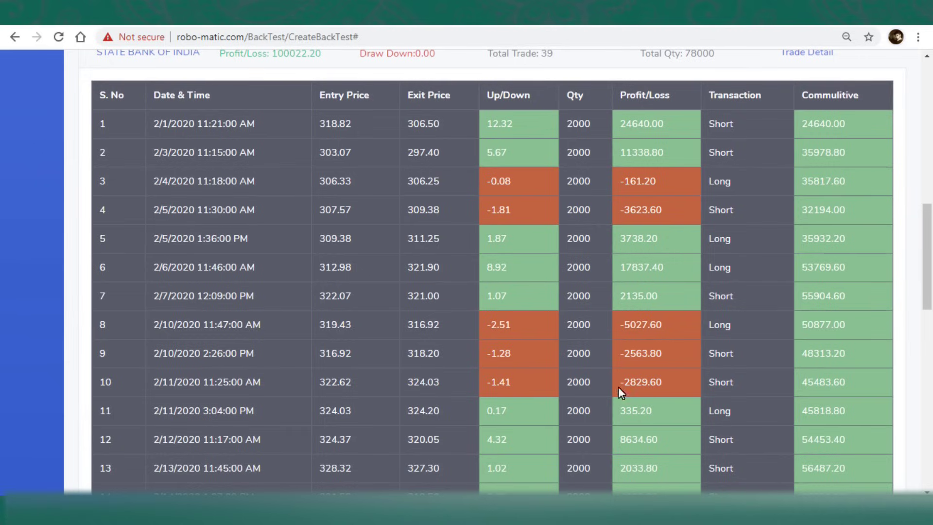
Examine the remaining trades of the STATE BANK OF INDIA result through the last row against the TRBO parameters.
scroll(744, 341, "down", 5)
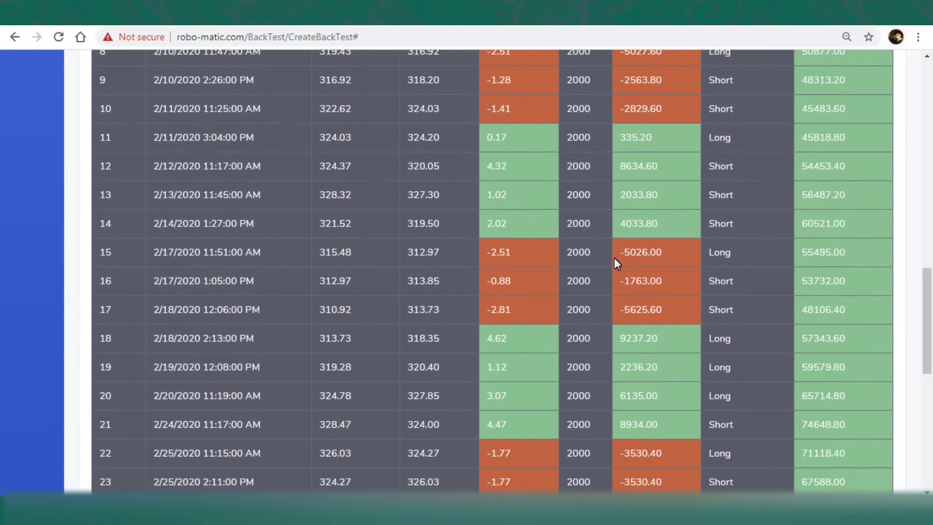
scroll(926, 299, "down", 8)
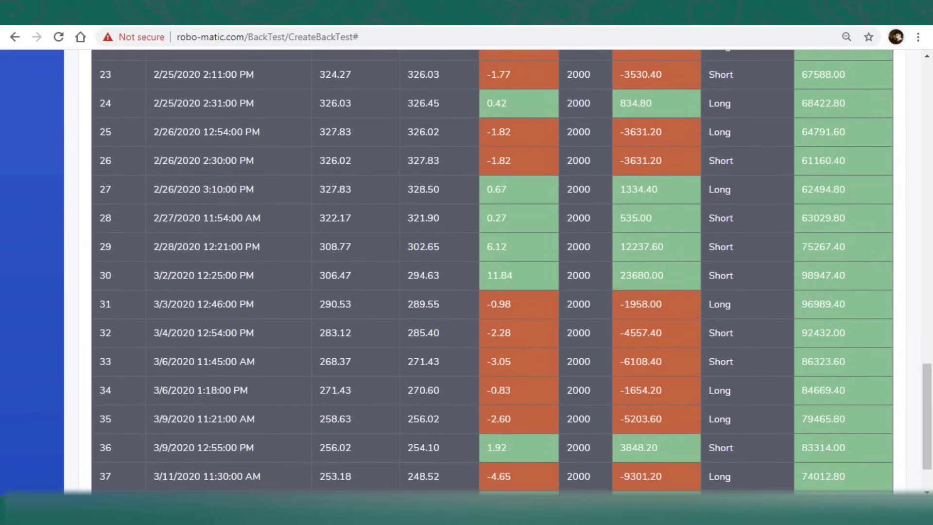
scroll(638, 415, "down", 2)
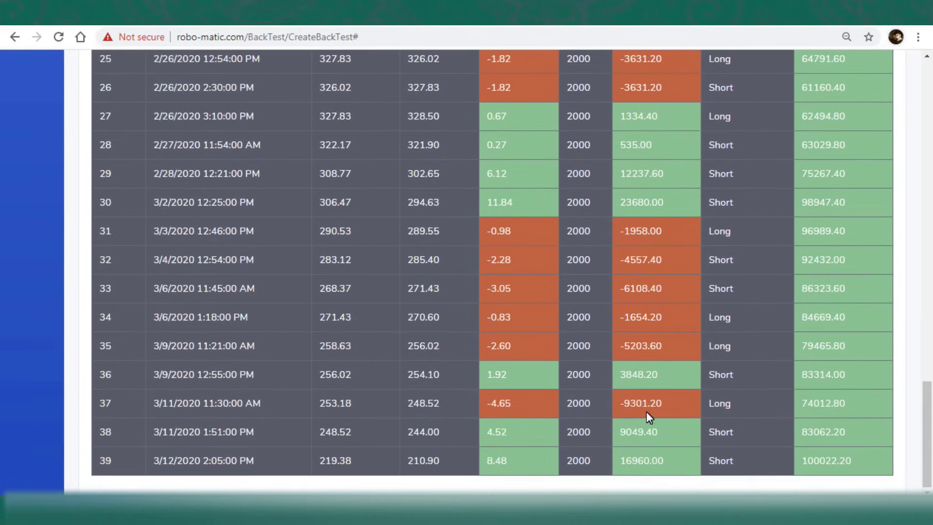
scroll(926, 409, "up", 12)
scroll(925, 409, "up", 10)
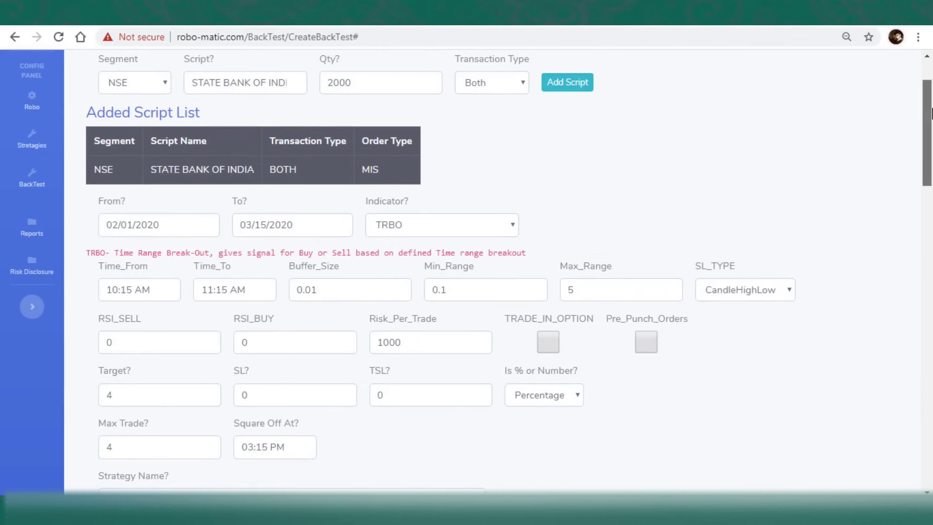
scroll(885, 231, "down", 15)
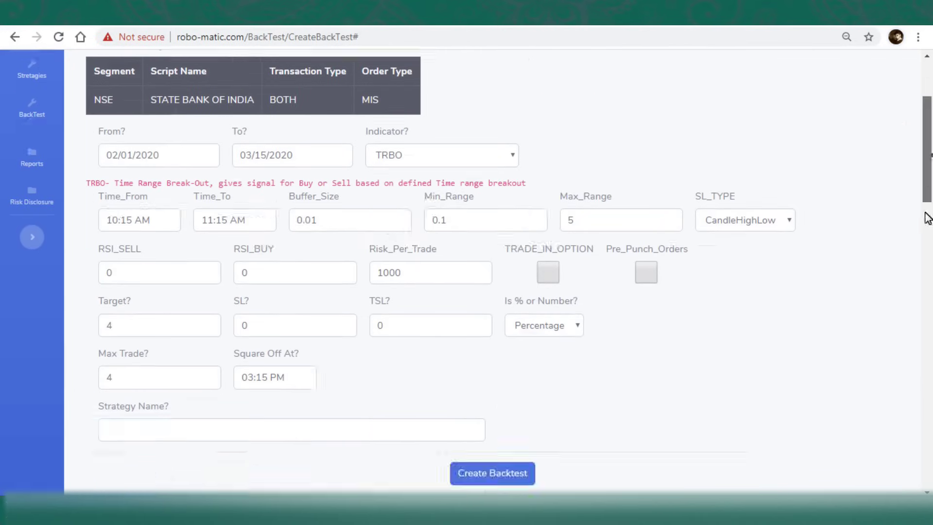
scroll(908, 393, "up", 16)
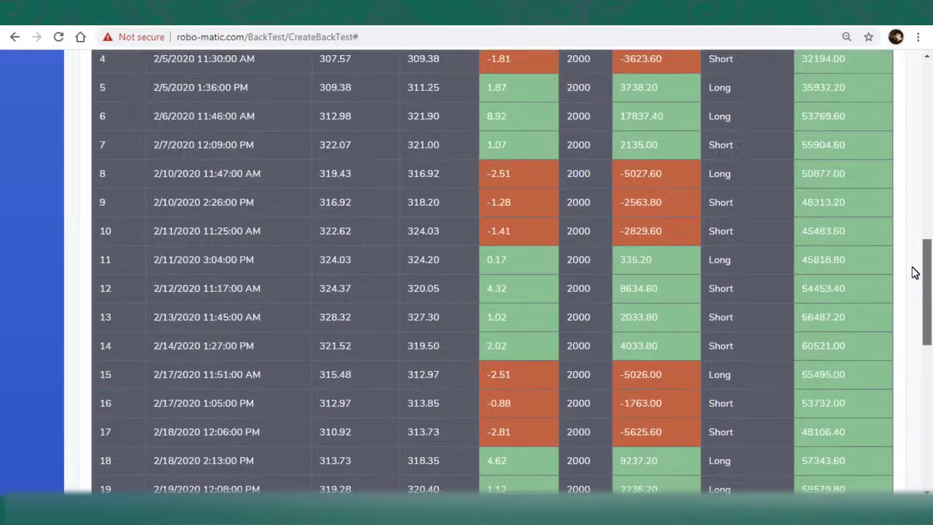
Set Risk_Per_Trade to 3600 and create the backtest again.
double_click(410, 235)
type("3600")
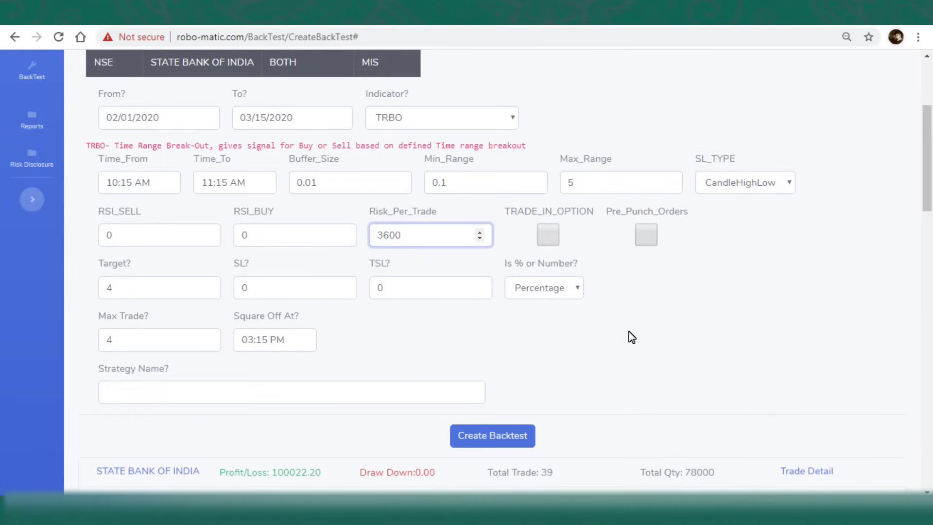
left_click(521, 445)
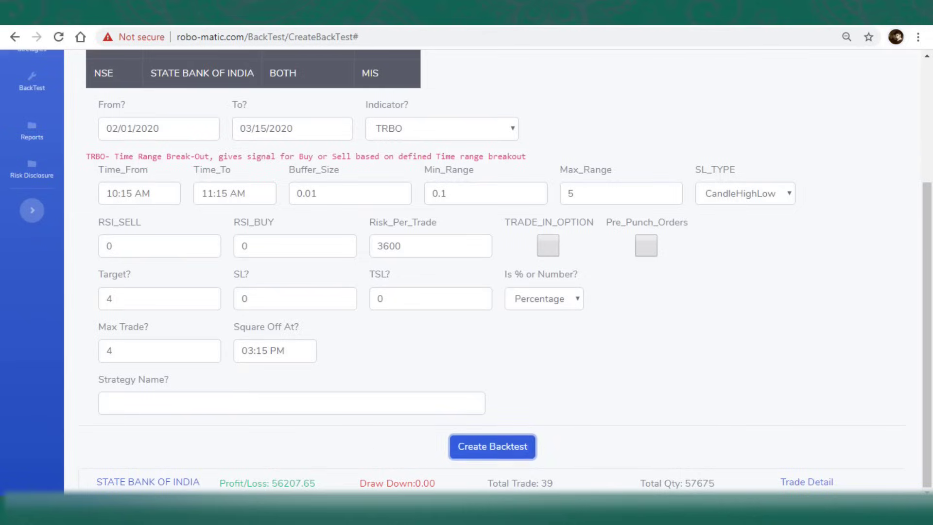
Expand the new STATE BANK OF INDIA result and examine the Profit/Loss values of trades 3 to 5.
left_click_drag(925, 156, 924, 238)
scroll(778, 240, "up", 1)
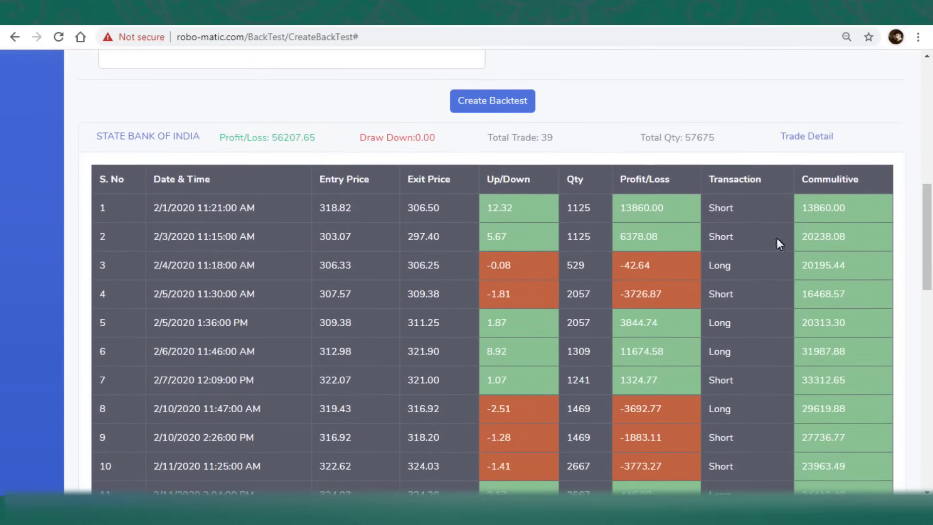
left_click_drag(616, 294, 677, 301)
mouse_move(929, 284)
left_mouse_down()
mouse_move(929, 235)
mouse_move(930, 285)
left_mouse_up()
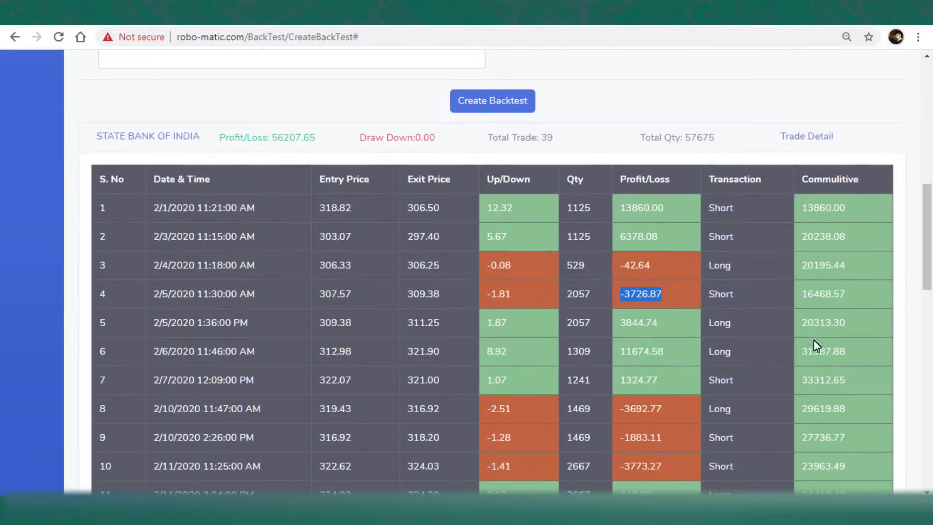
left_click_drag(621, 265, 639, 270)
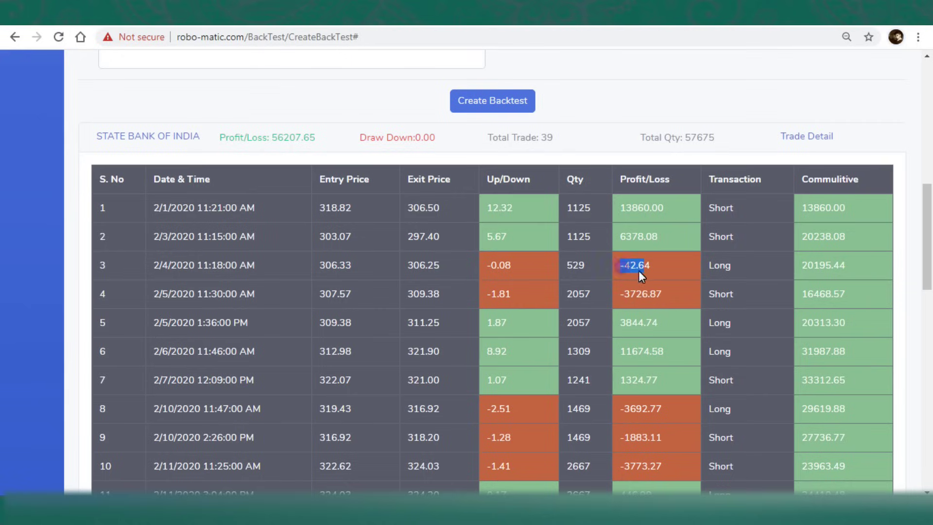
left_click_drag(150, 266, 193, 270)
left_click_drag(625, 266, 660, 265)
left_click_drag(617, 298, 684, 299)
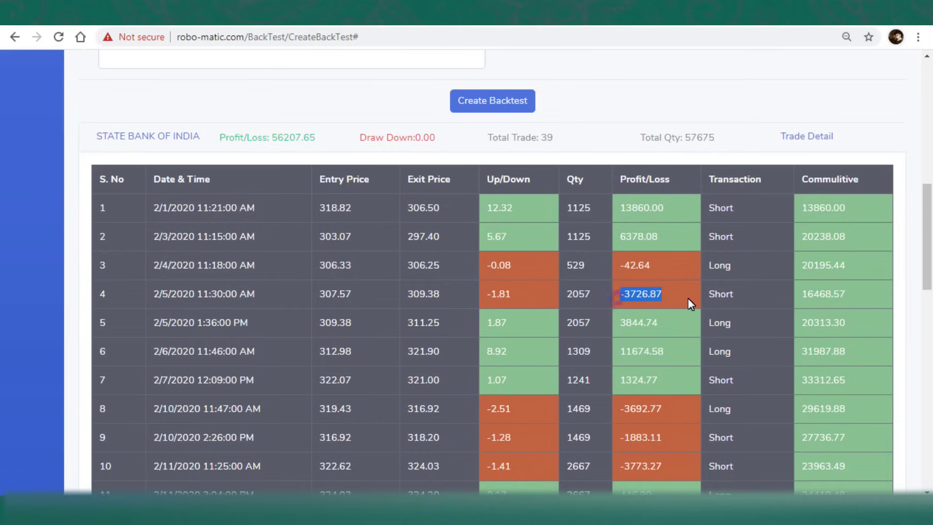
left_click_drag(625, 323, 683, 328)
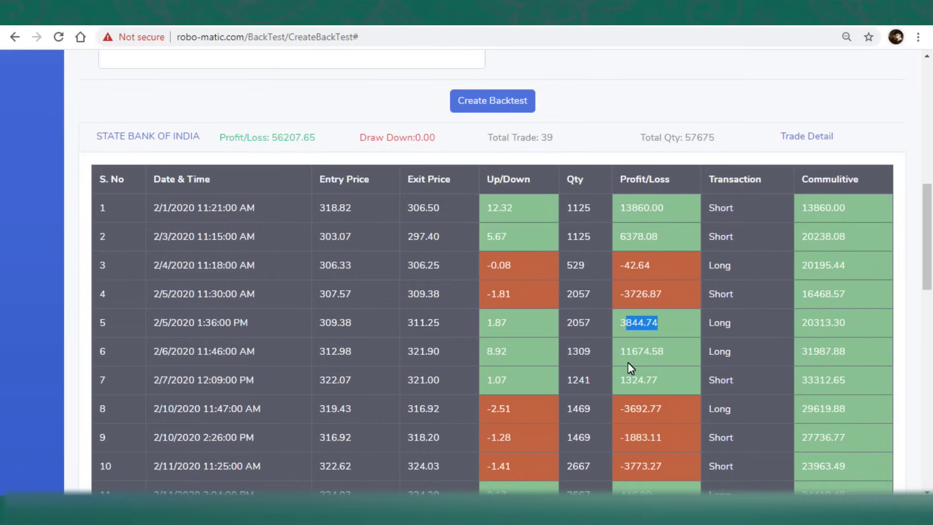
scroll(250, 200, "up", 4)
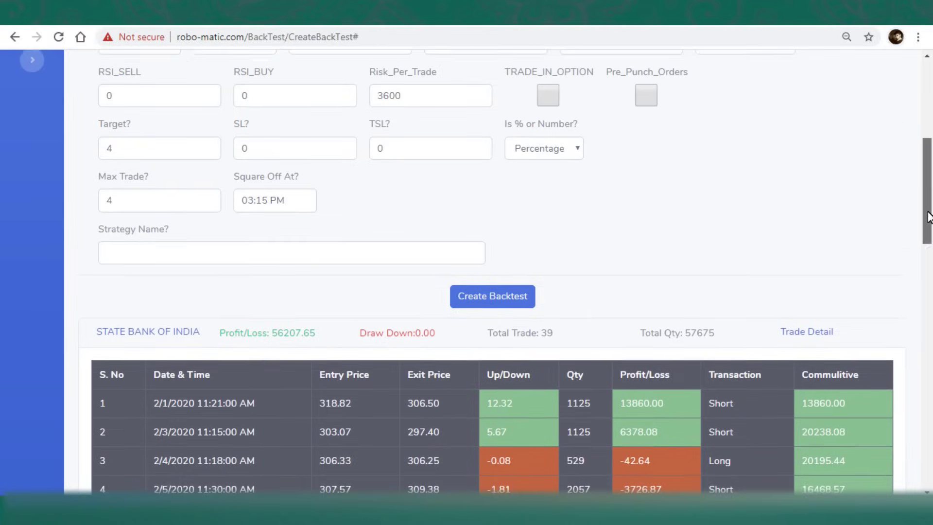
left_click(138, 155)
type("0")
key("BackSpace")
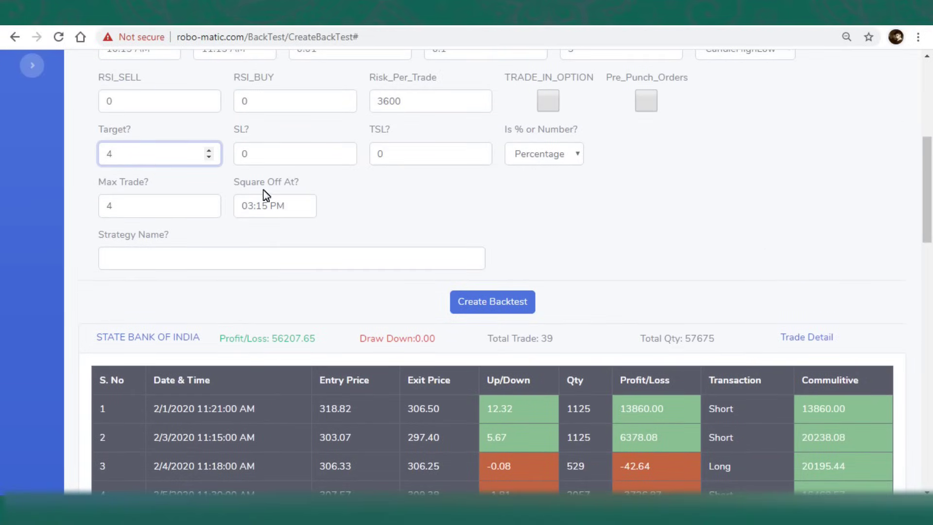
Check the Profit/Loss of the losing trades 8, 10, 15 and 17 against the risk limit per trade.
left_click_drag(926, 223, 925, 293)
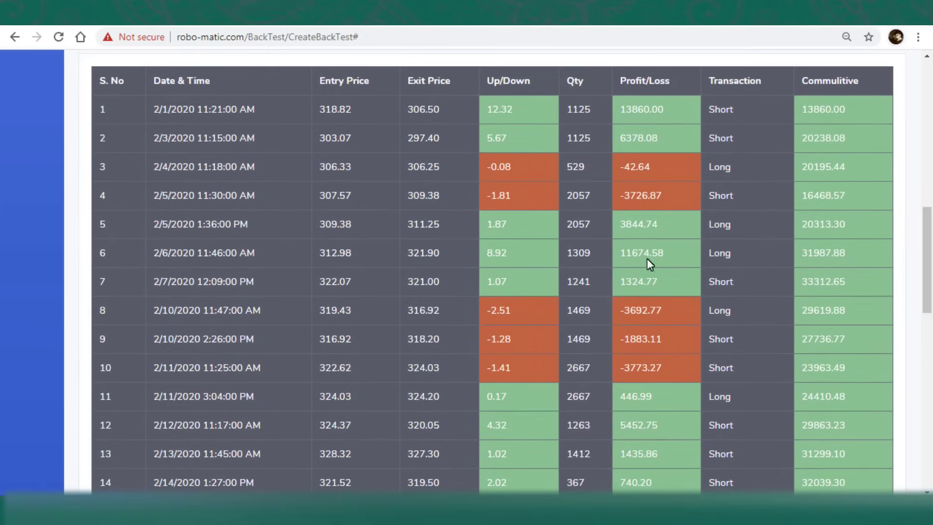
left_click_drag(618, 315, 685, 320)
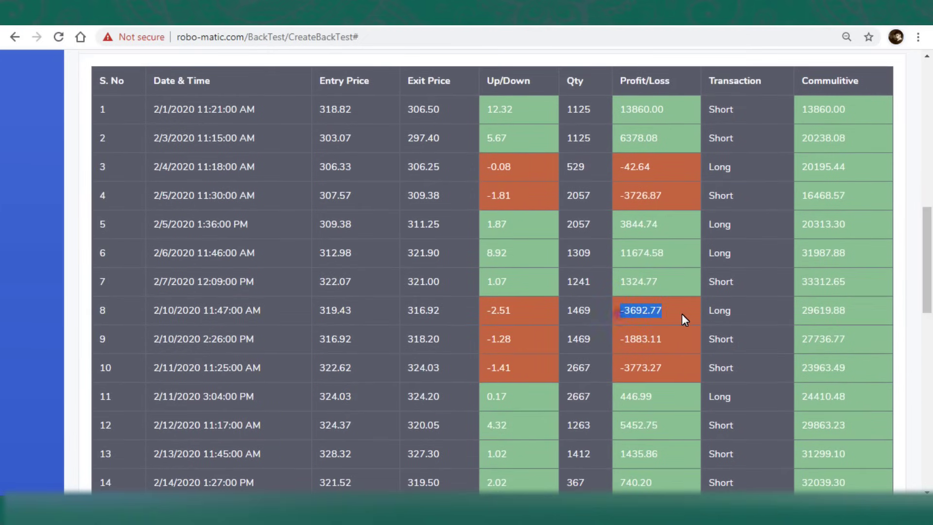
double_click(625, 367)
left_click_drag(928, 252, 929, 321)
double_click(626, 219)
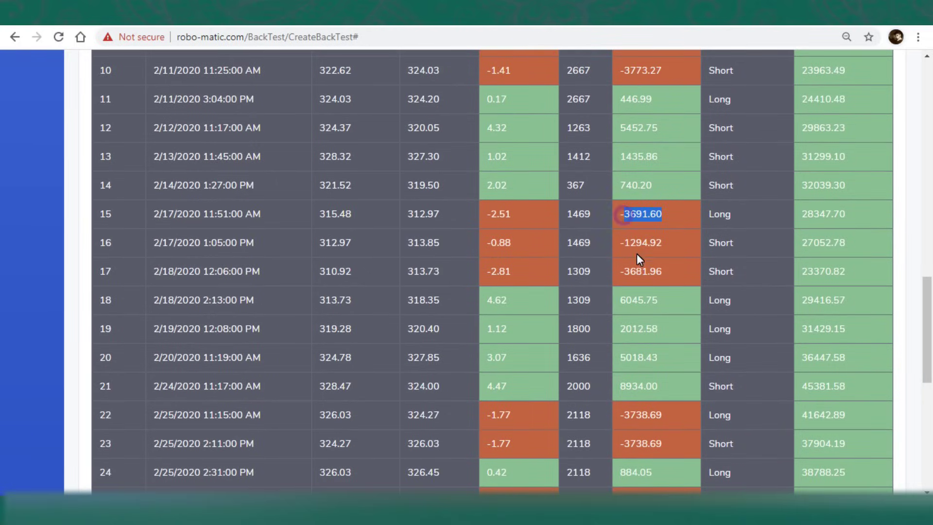
double_click(634, 273)
scroll(908, 308, "down", 3)
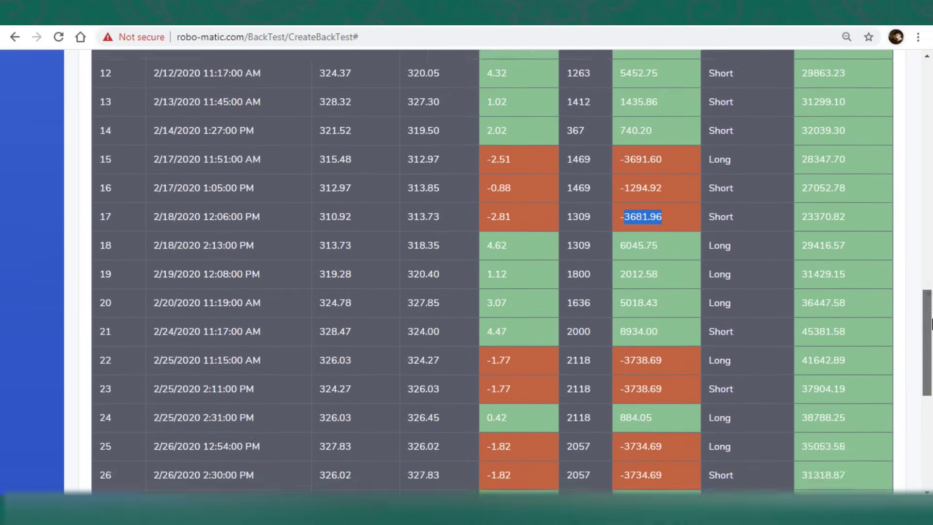
Check the Profit/Loss of the losing trades from row 22 to row 34 against the risk limit per trade.
left_click_drag(673, 267, 616, 261)
double_click(628, 291)
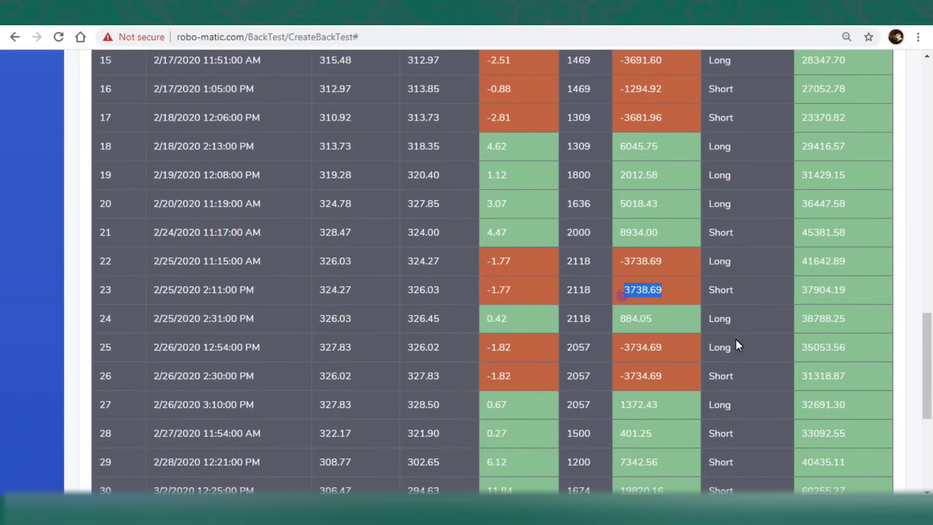
left_click_drag(631, 375, 677, 383)
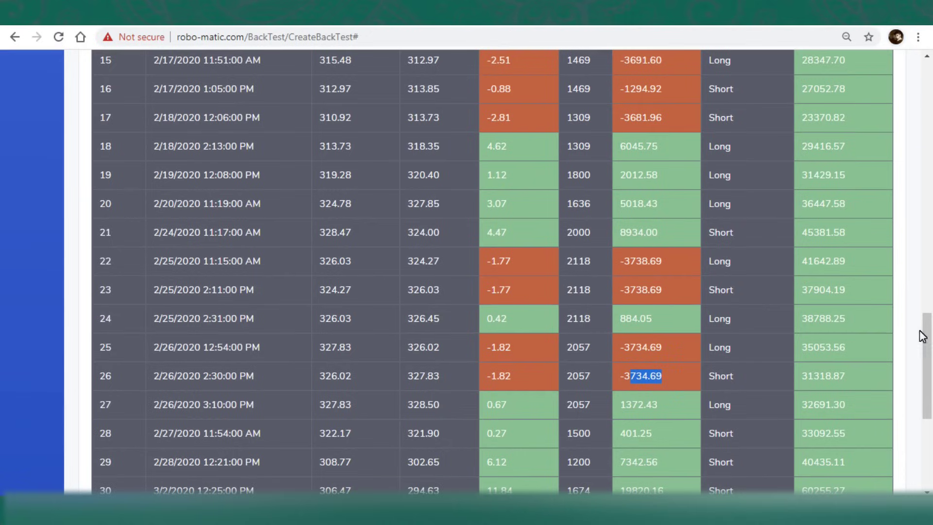
left_click_drag(927, 334, 930, 409)
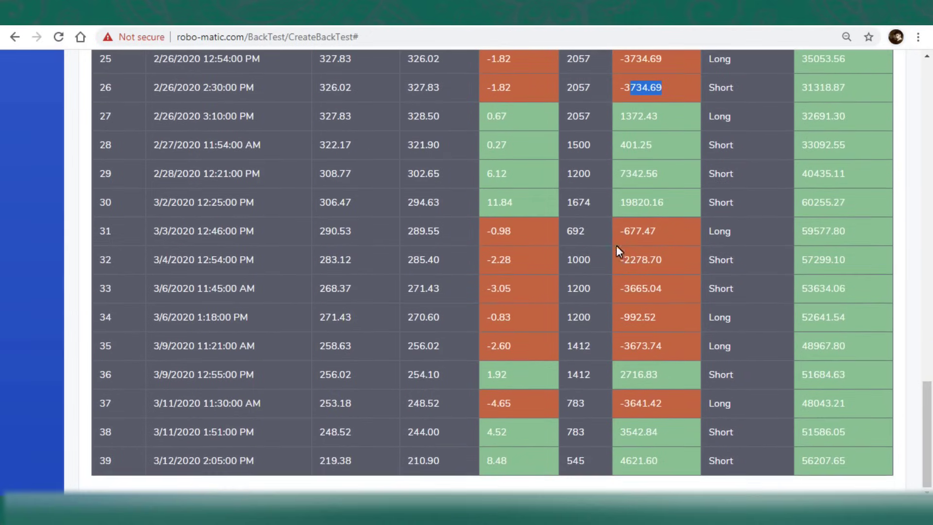
left_click_drag(623, 237, 658, 236)
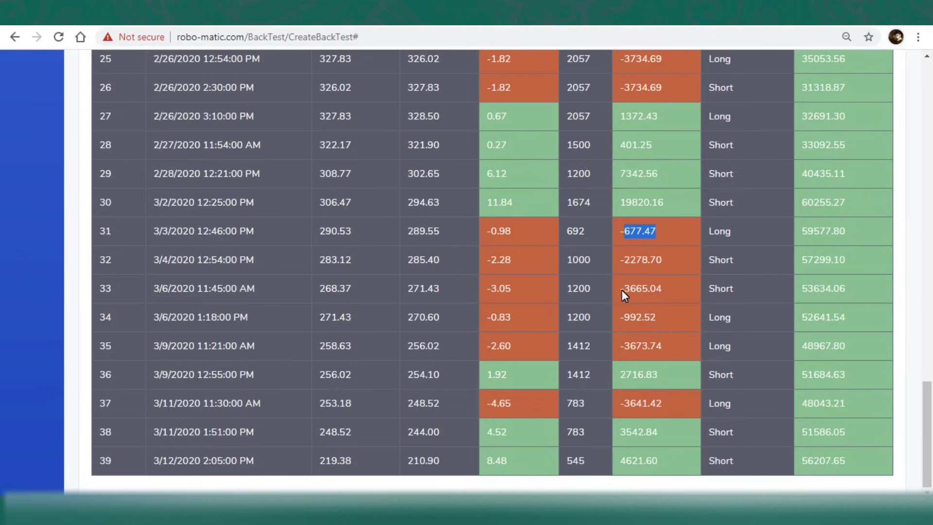
left_click_drag(622, 289, 672, 294)
left_click_drag(617, 323, 659, 326)
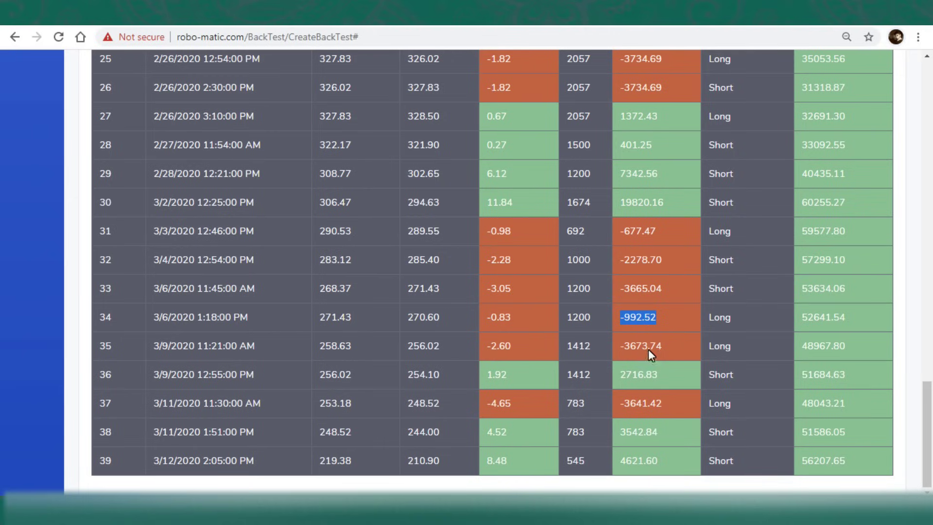
Clear the quantity entered for the script in the Create Back-Test form.
left_click_drag(927, 401, 931, 95)
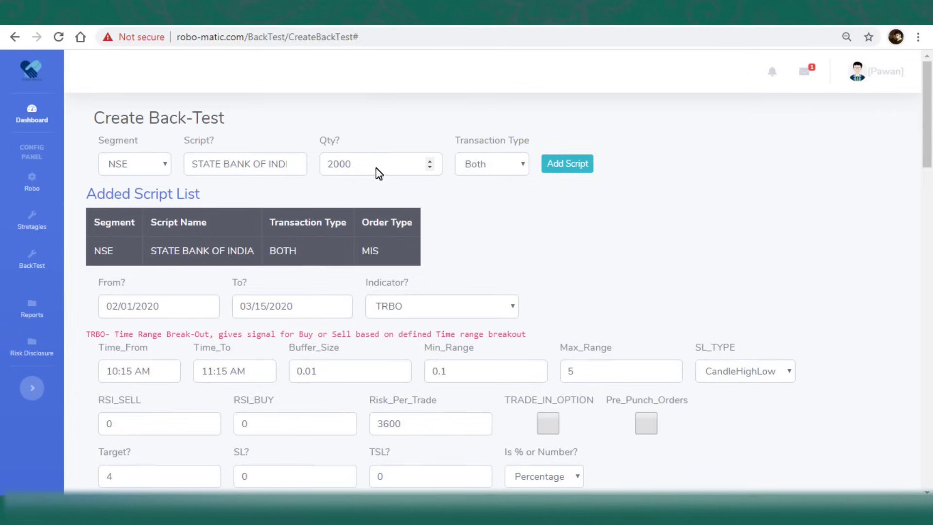
double_click(378, 166)
key("BackSpace")
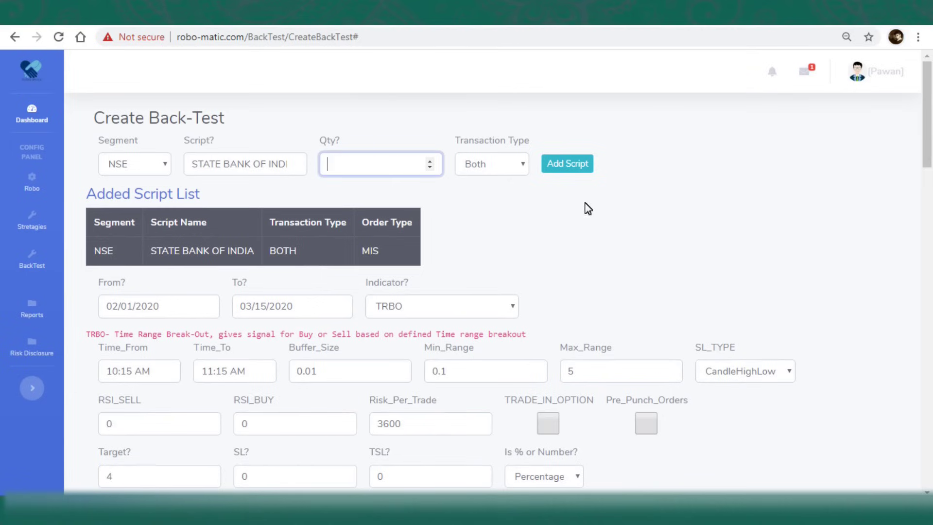
Examine the quantities used in the individual trades and the total quantity of the backtest result.
scroll(817, 214, "down", 10)
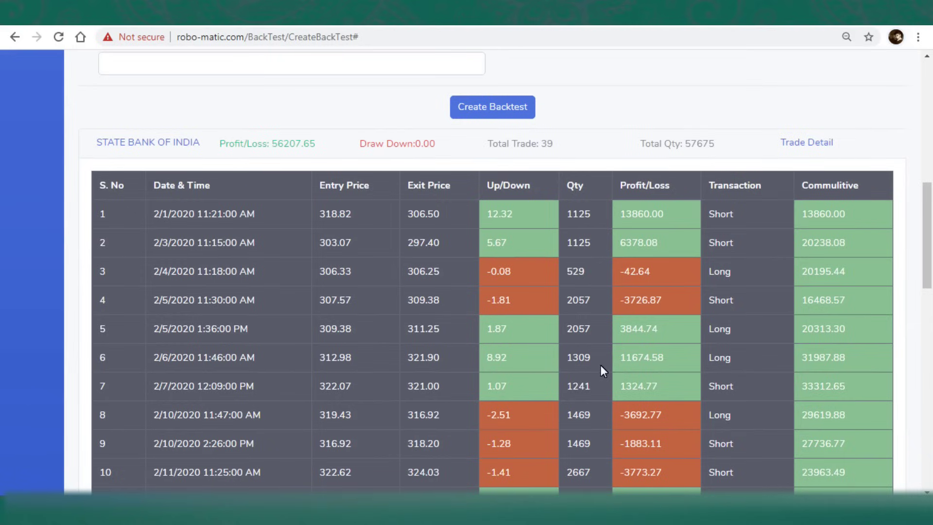
scroll(905, 241, "down", 6)
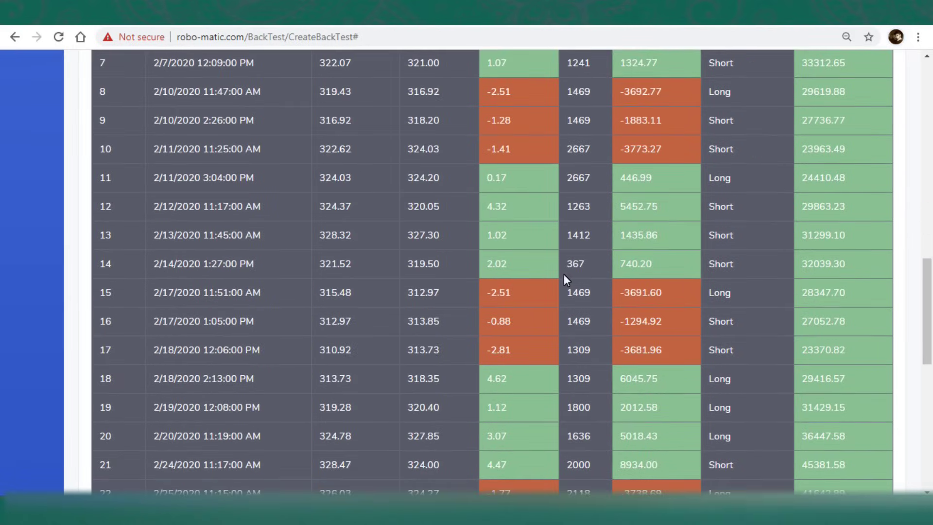
left_click_drag(922, 340, 925, 254)
left_click_drag(684, 204, 719, 206)
left_click(712, 204)
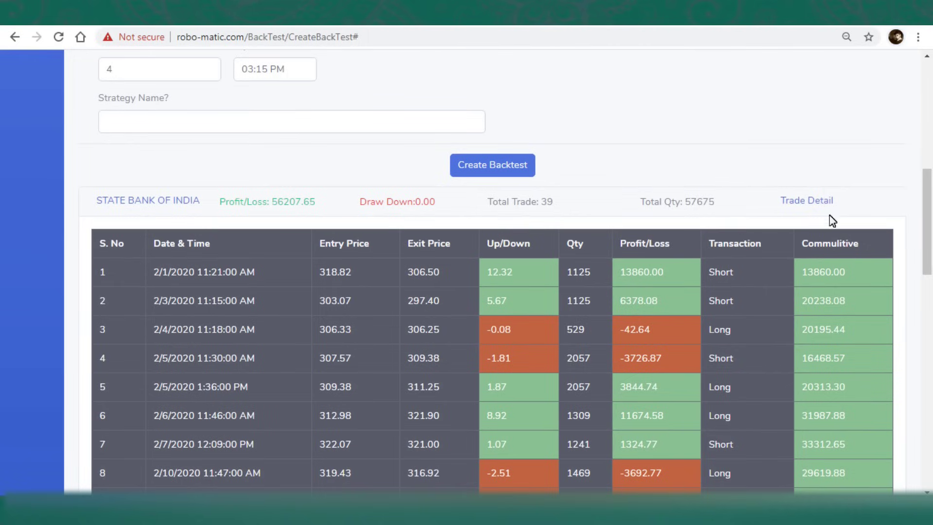
Set Risk_Per_Trade to 0 and create the backtest without a per-trade risk limit.
left_click_drag(925, 235, 926, 197)
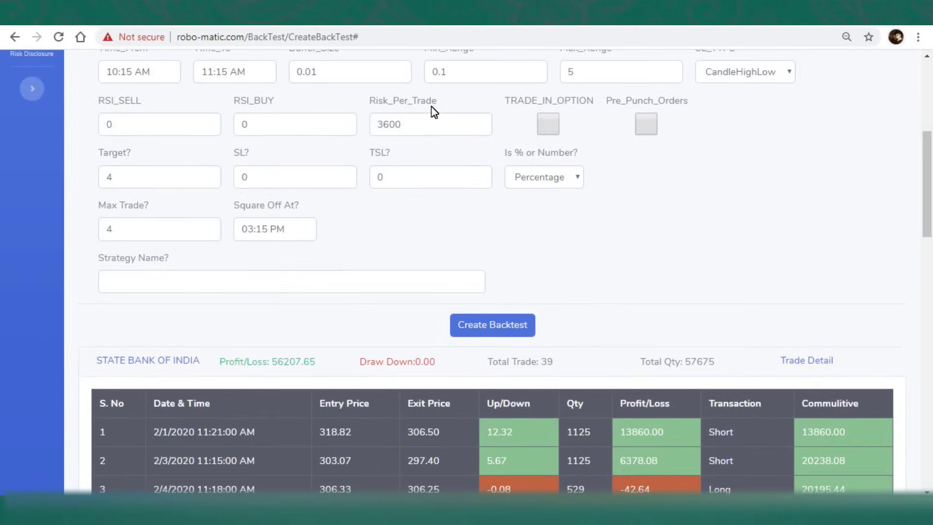
double_click(431, 123)
type("0")
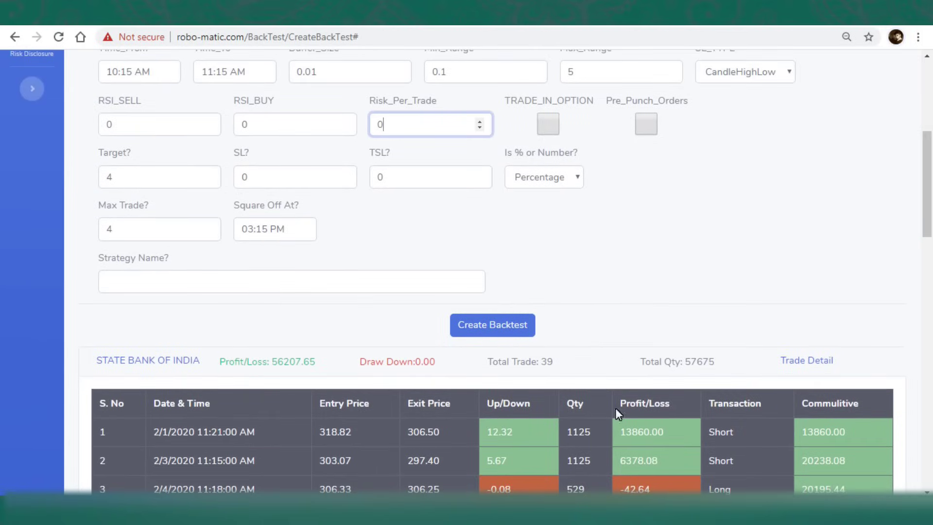
left_click(506, 335)
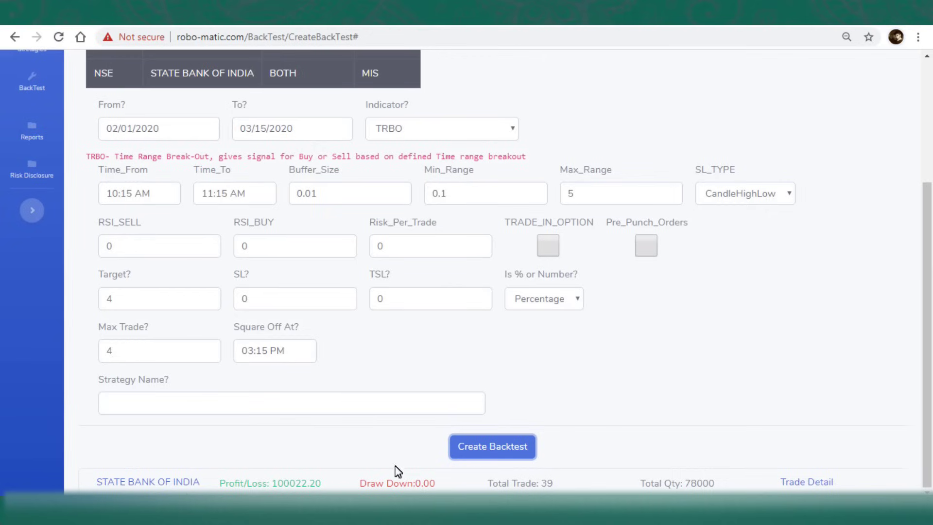
Examine the total quantity and the per-trade quantities of the regenerated result, and return to the TRBO parameters.
scroll(170, 481, "down", 3)
left_click_drag(687, 365, 720, 367)
left_click(720, 367)
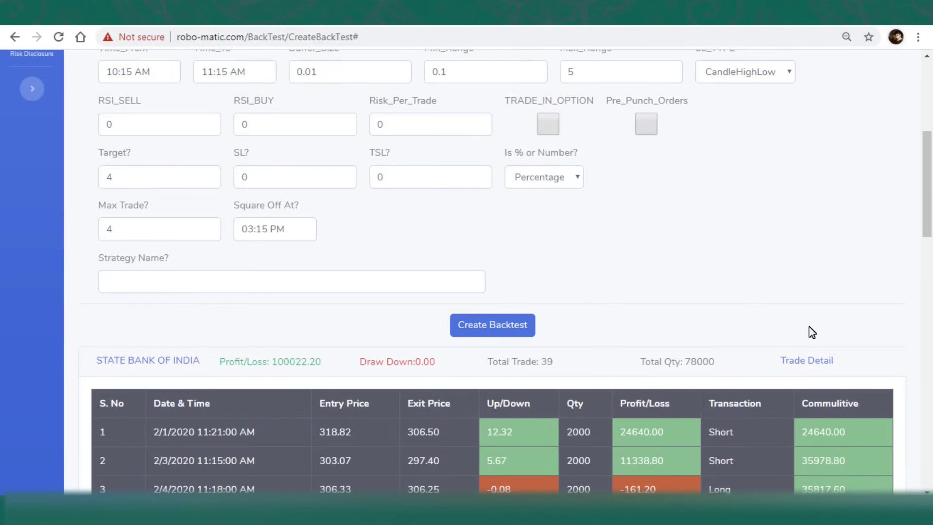
scroll(537, 241, "down", 5)
left_click_drag(570, 234, 577, 396)
left_click(587, 423)
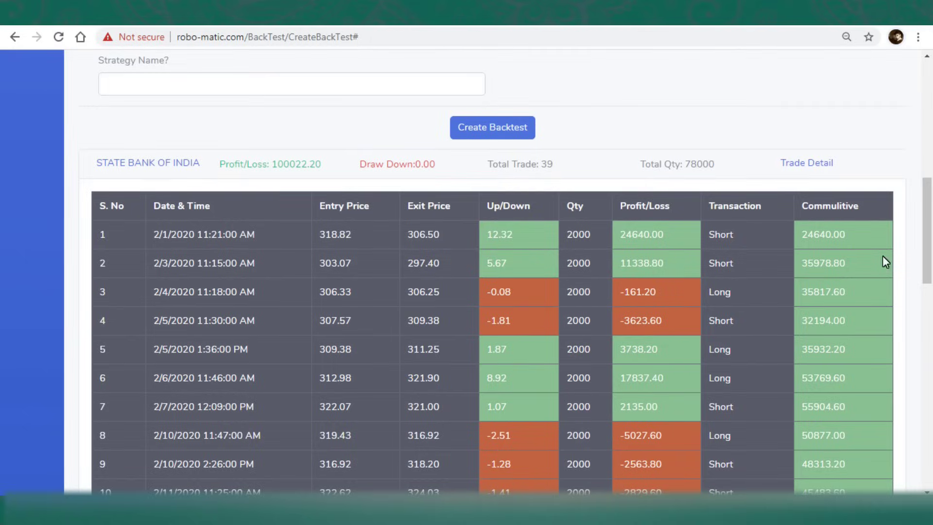
left_click_drag(926, 227, 930, 158)
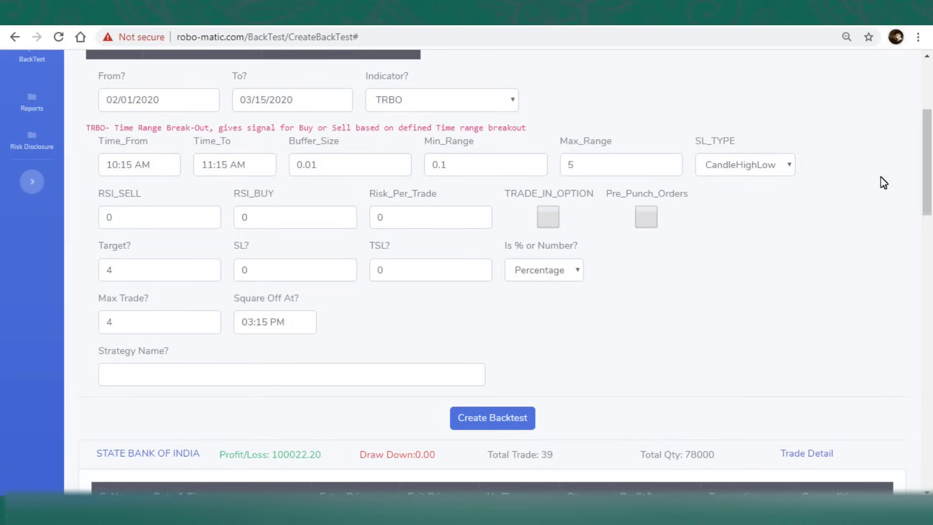
left_click_drag(369, 194, 413, 229)
left_click(414, 229)
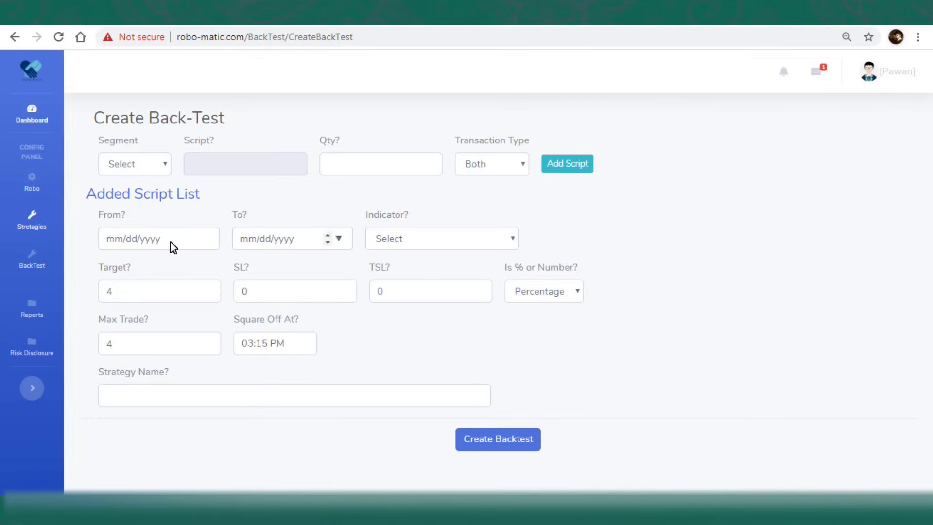
Open the Strategy Configuration page and examine the global exit rule with its total loss and total profit M2M limits.
left_click(27, 214)
left_click(101, 240)
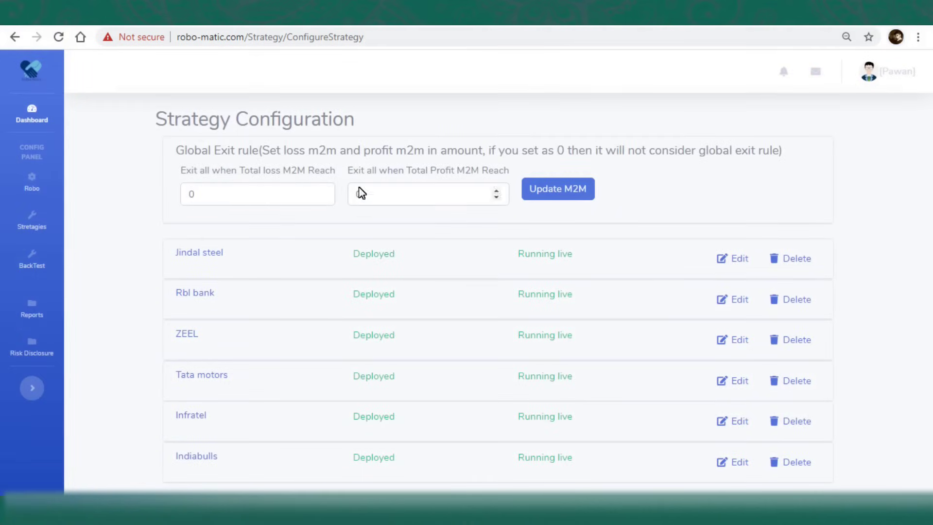
left_click_drag(214, 155, 830, 160)
left_click_drag(180, 170, 500, 184)
left_click(345, 173)
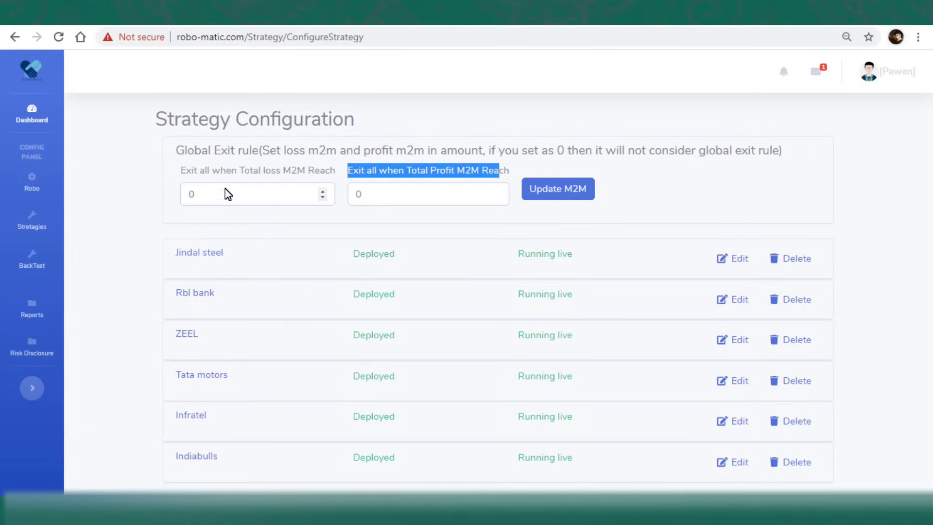
Set the global exit rule's total loss M2M limit to 500 and its total profit M2M limit to 500.
double_click(194, 194)
type("500")
double_click(376, 196)
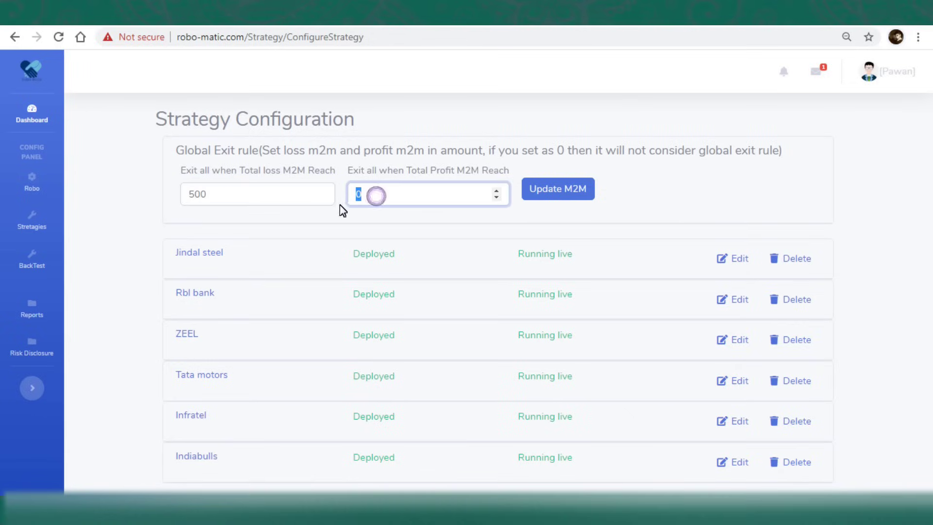
type("500")
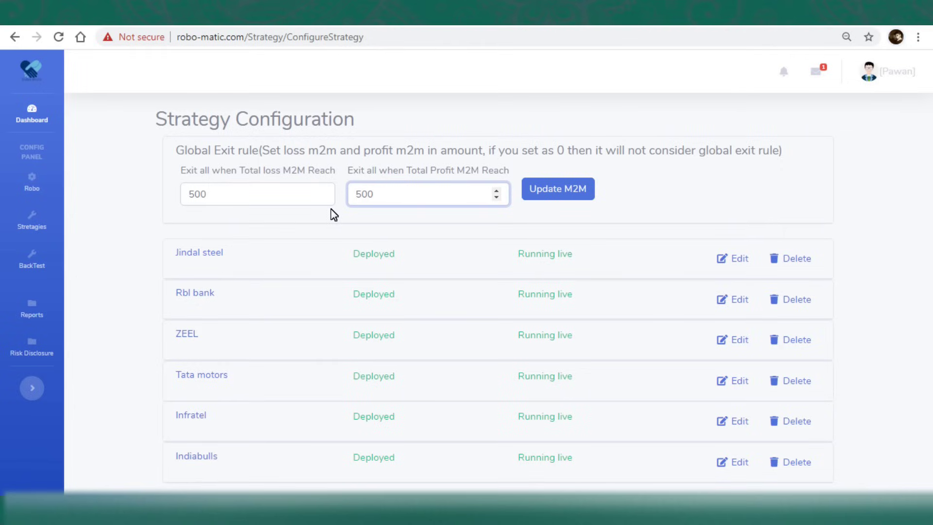
left_click(678, 193)
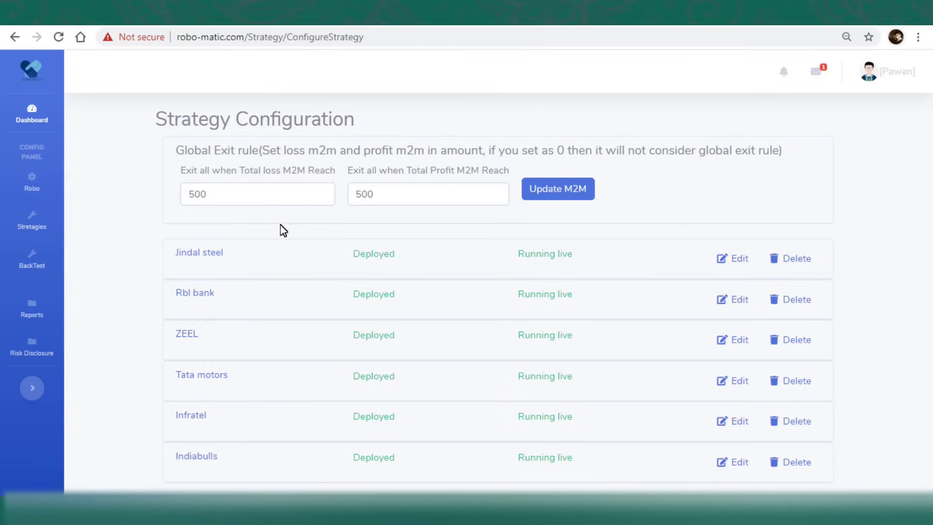
left_click_drag(235, 204, 183, 202)
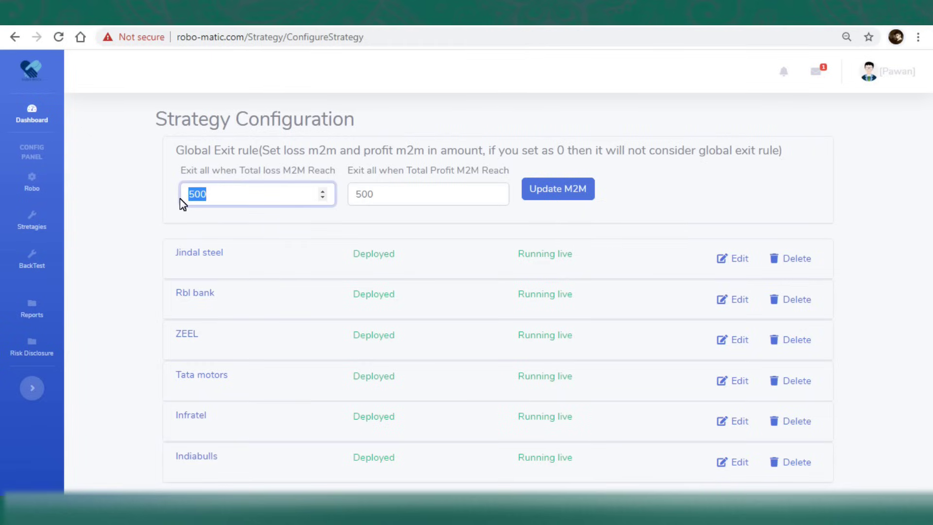
left_click(177, 220)
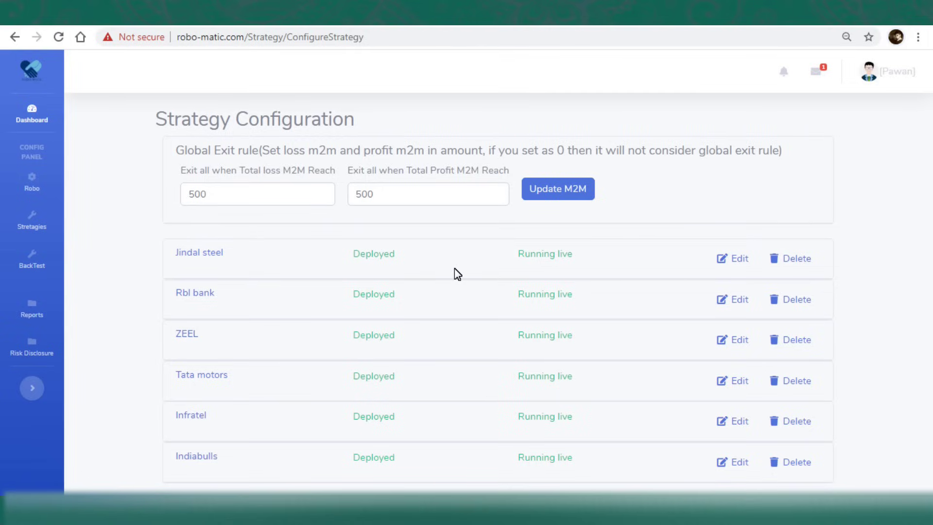
Set the global exit rule's total profit M2M limit to 5000.
double_click(403, 195)
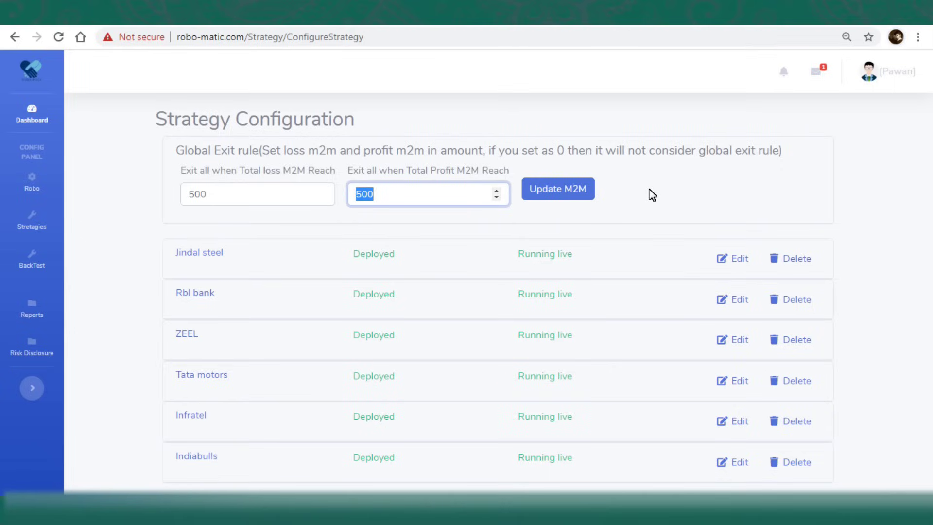
left_click(405, 198)
type("0")
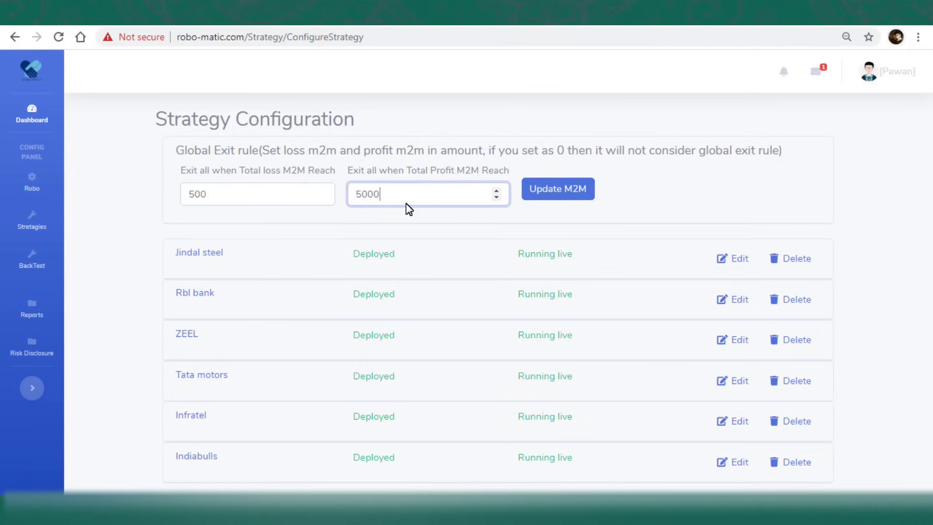
left_click(233, 200)
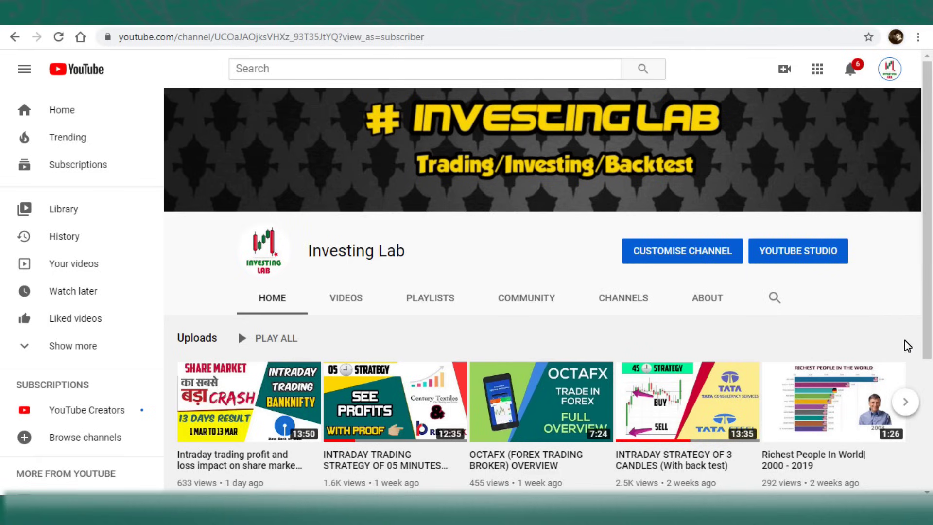
mouse_move(897, 376)
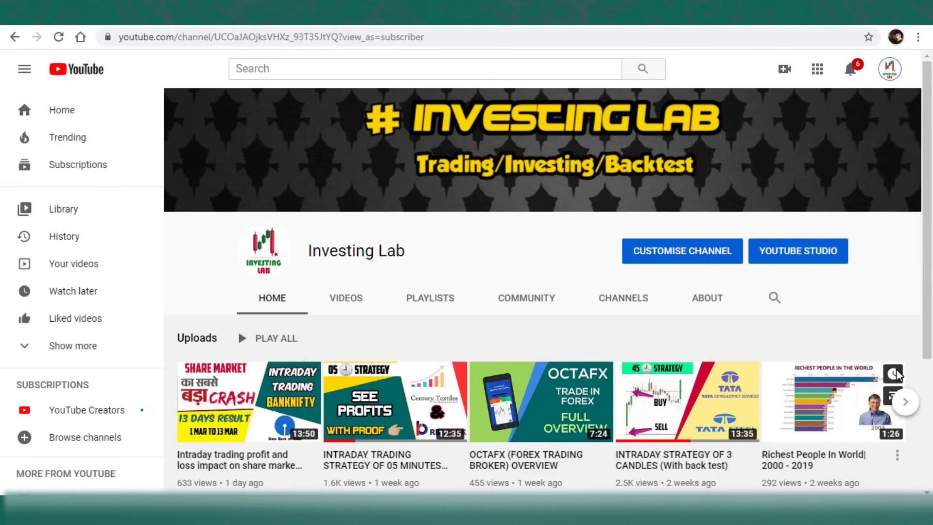